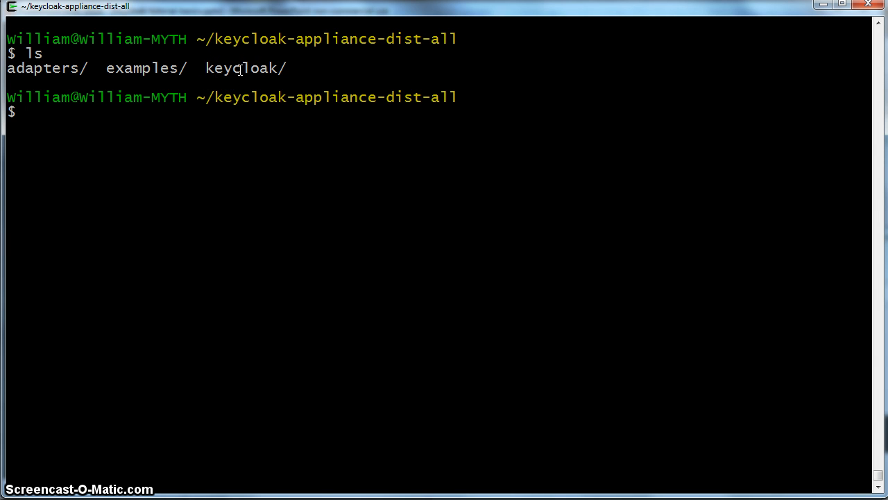
Launch ./standalone.sh from keycloak/bin in Cygwin Terminal, then switch to the Firefox welcome page
left_click(136, 127)
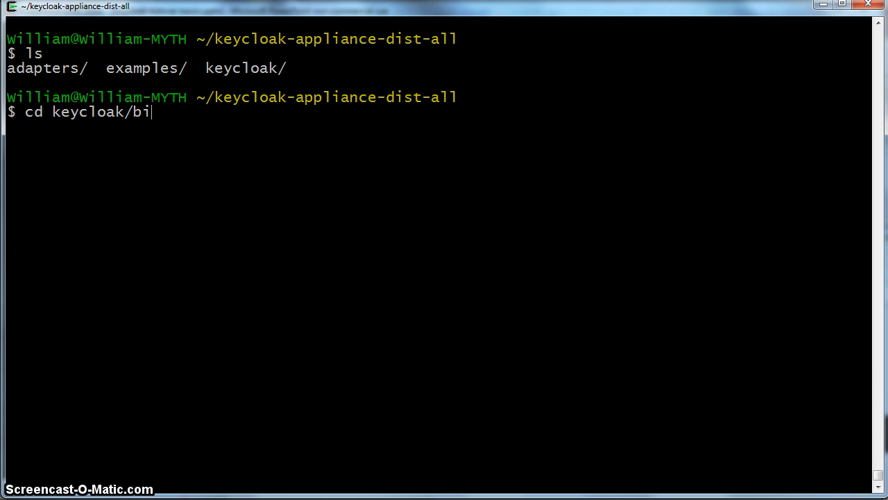
type("n")
key("Return")
type("./")
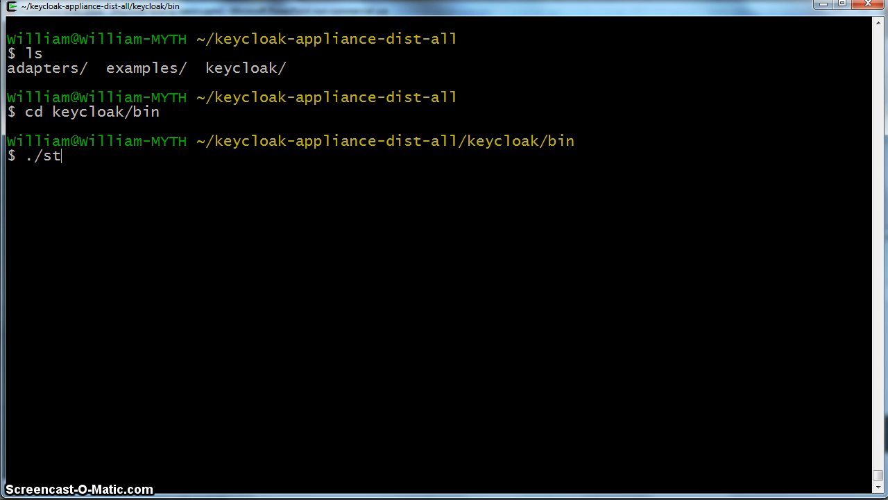
type("st")
key("Tab")
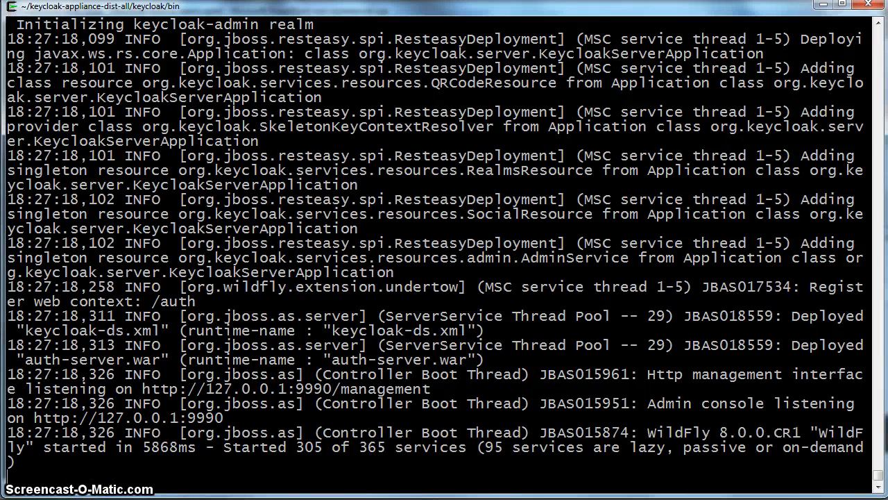
key("alt+Tab")
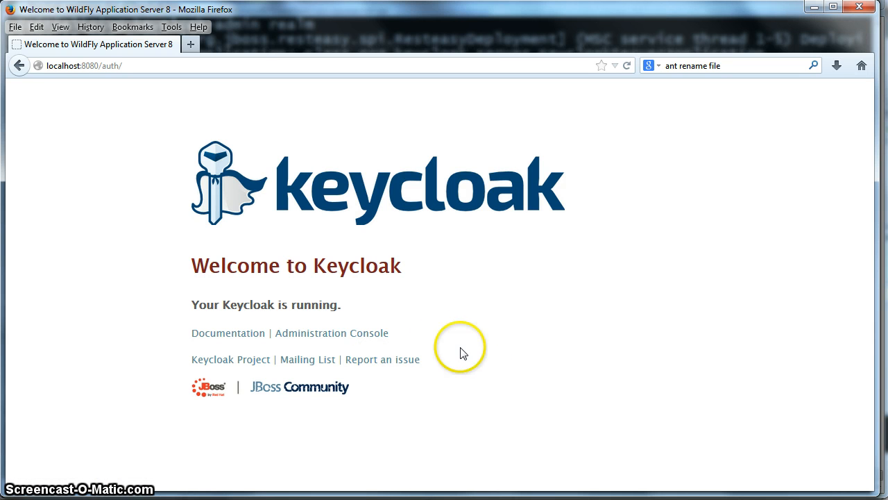
Log in to the Administration Console with the default admin username and password
left_click(369, 337)
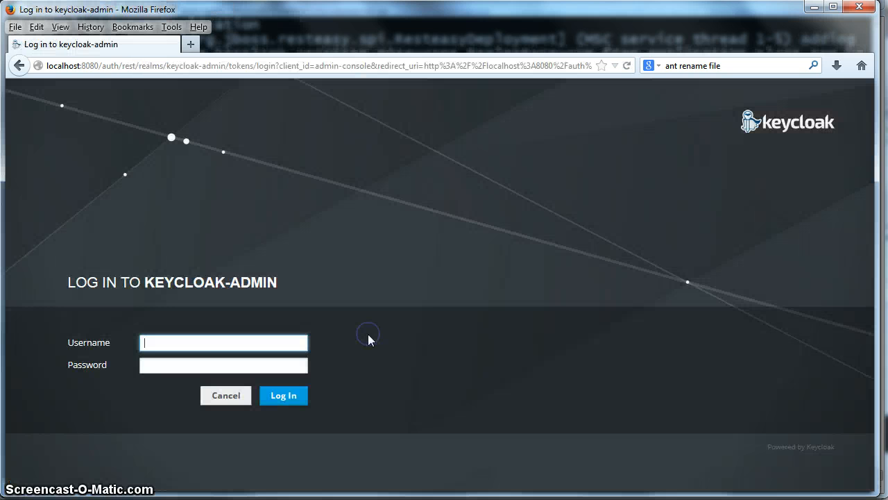
left_click(209, 341)
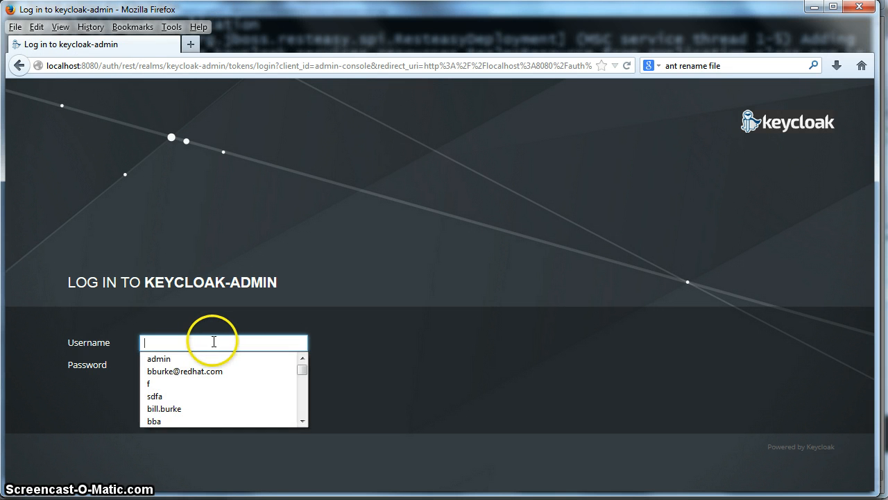
left_click(235, 291)
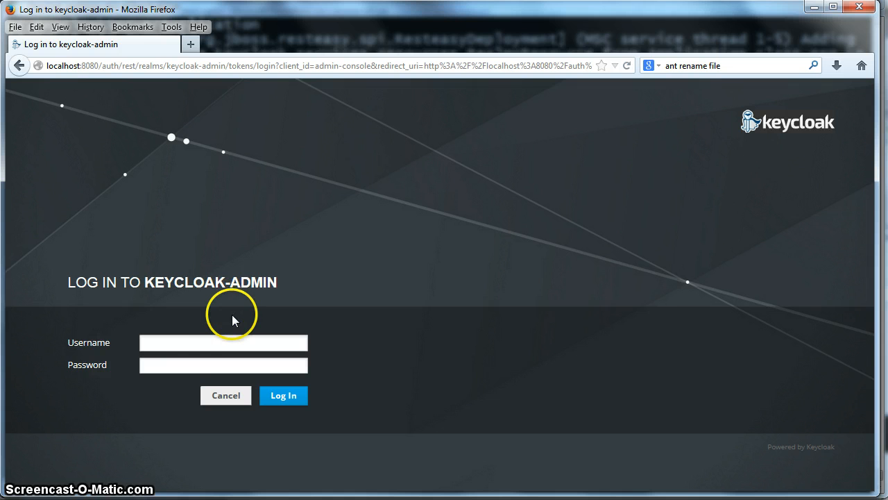
left_click(186, 340)
type("admin")
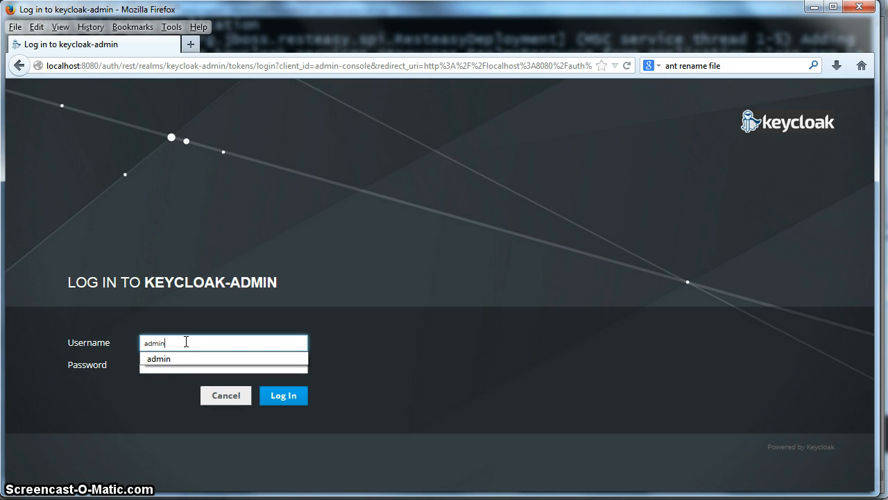
key("Tab")
type("admin")
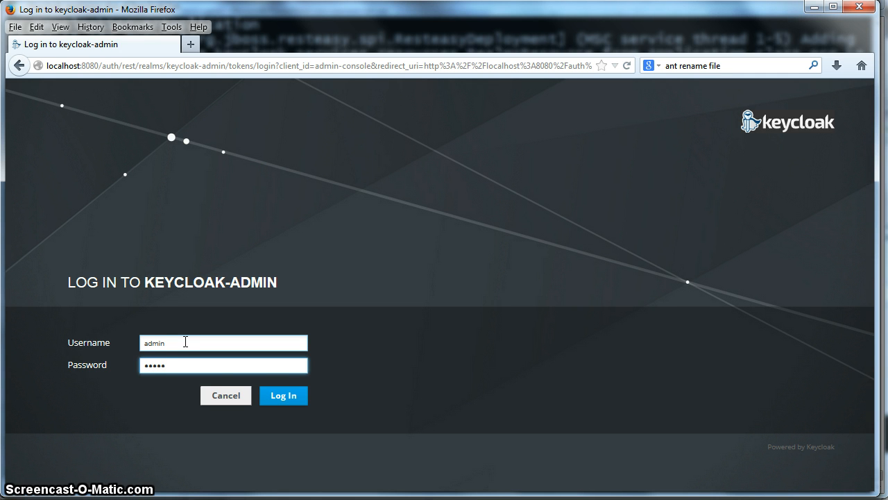
left_click(288, 396)
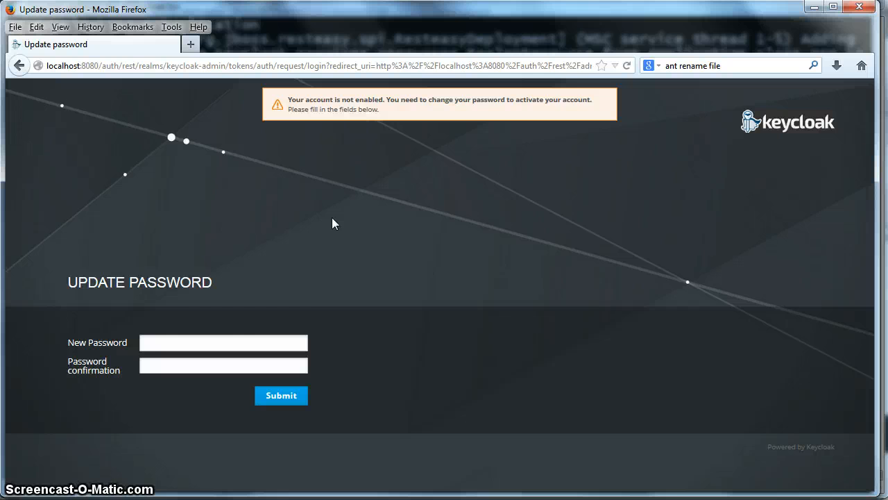
Enter and confirm a new administrator password to activate the account
left_click(172, 341)
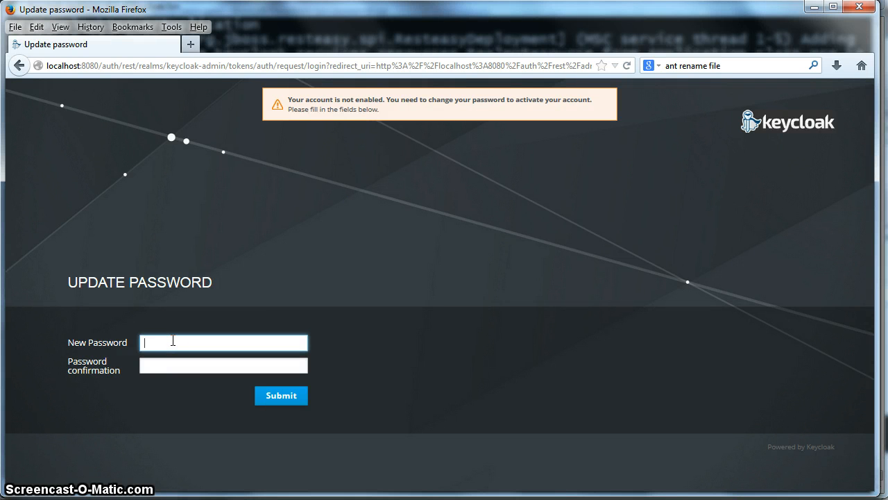
type("pa")
key("Tab")
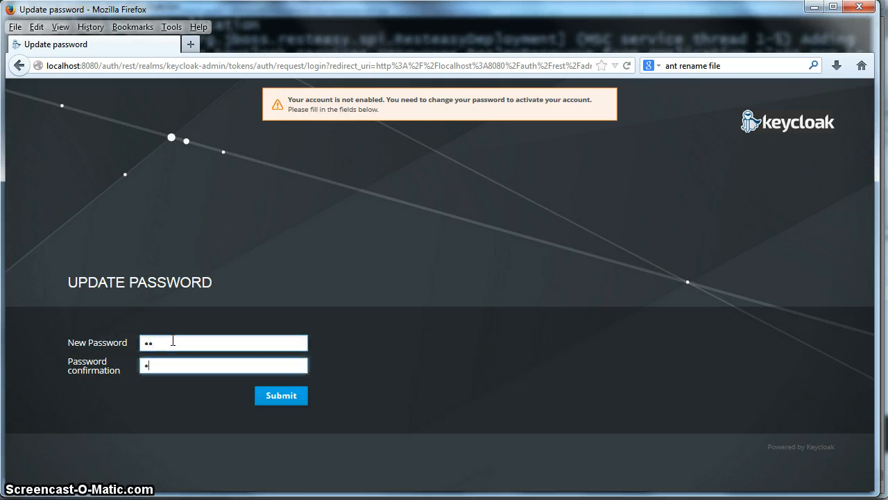
left_click(276, 405)
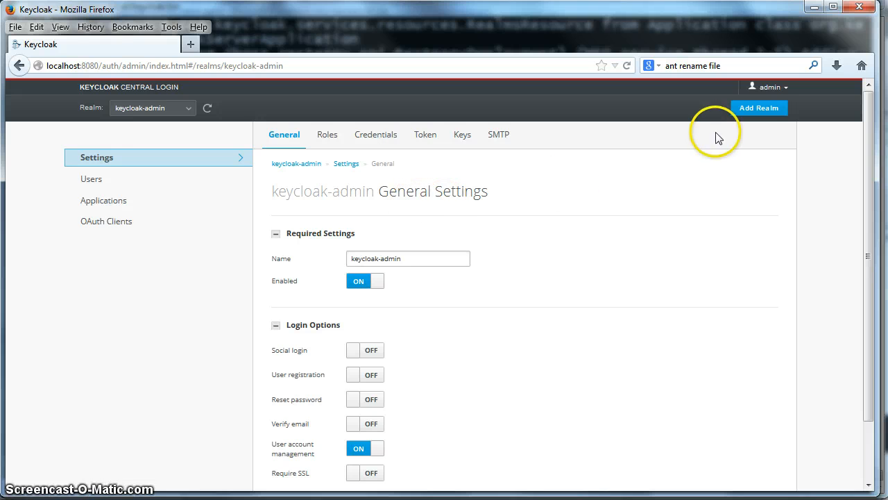
Add a realm named demo and save it
left_click(759, 111)
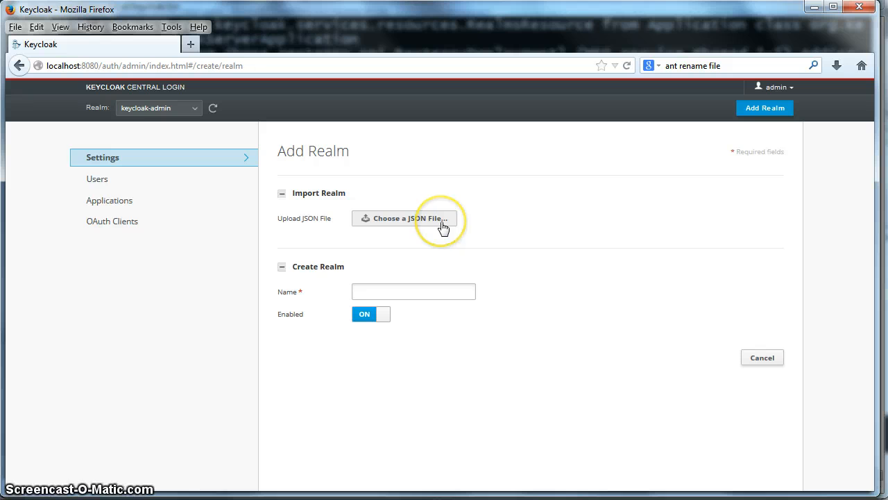
left_click(442, 290)
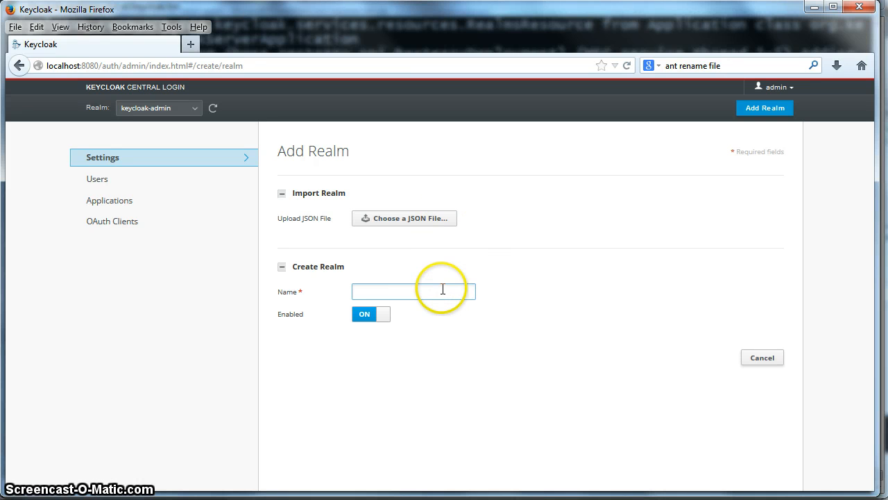
left_click(396, 292)
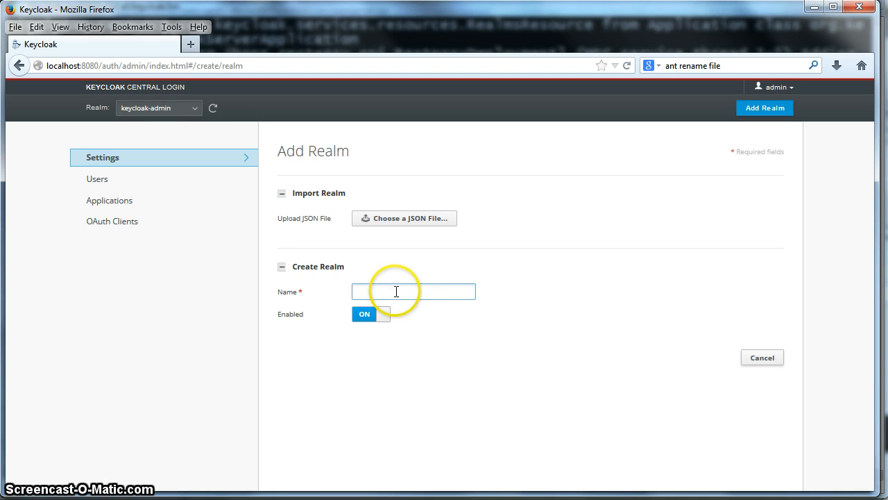
left_click(399, 291)
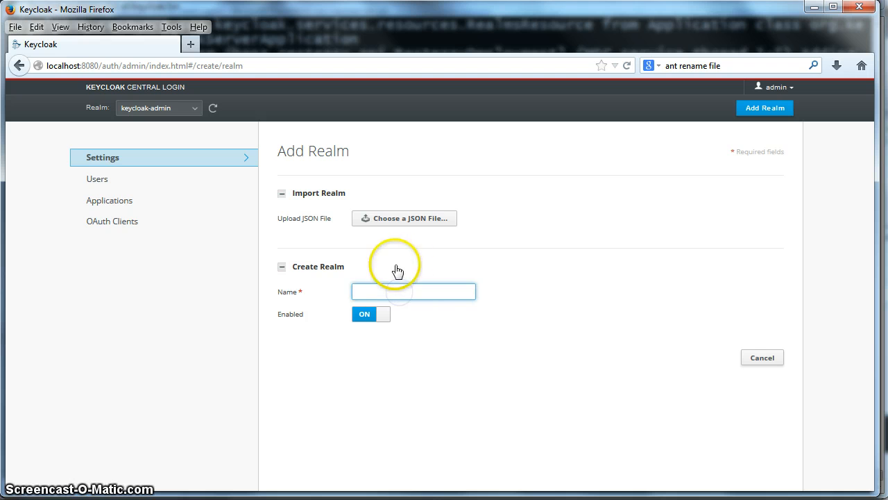
type("demo")
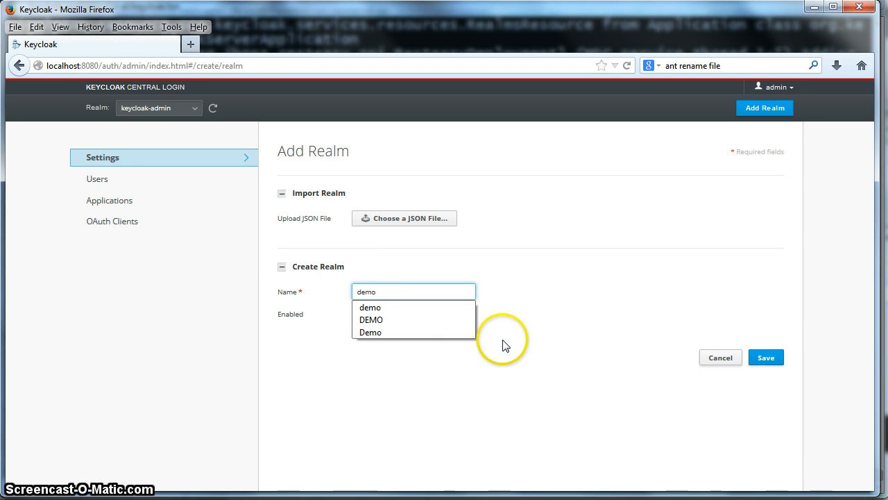
left_click(550, 352)
left_click(766, 358)
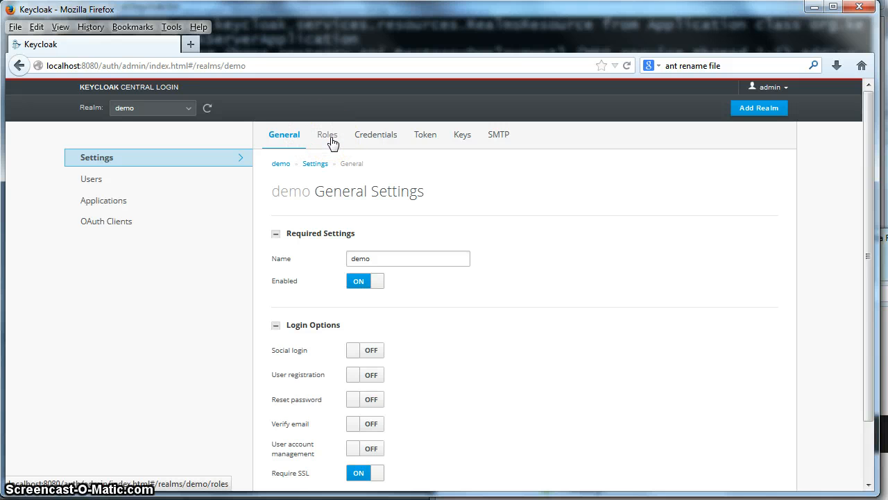
Add a demo realm role named user with description User Privileges
left_click(147, 166)
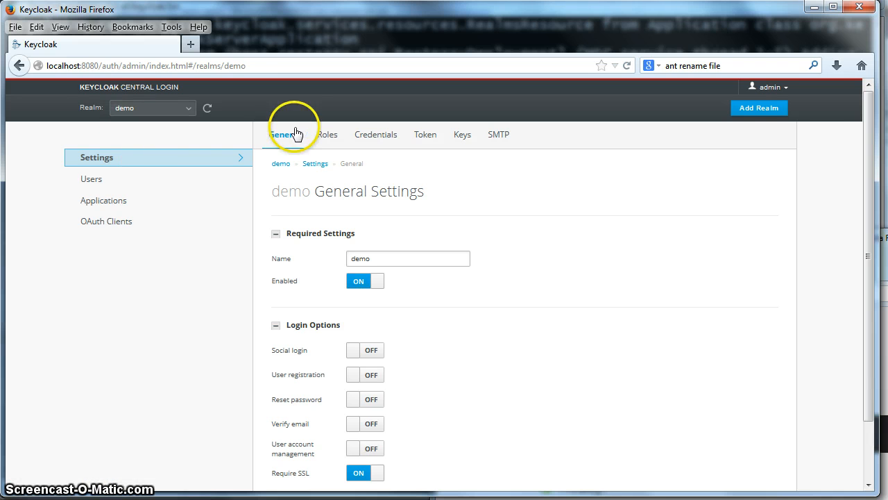
left_click(327, 133)
left_click(680, 308)
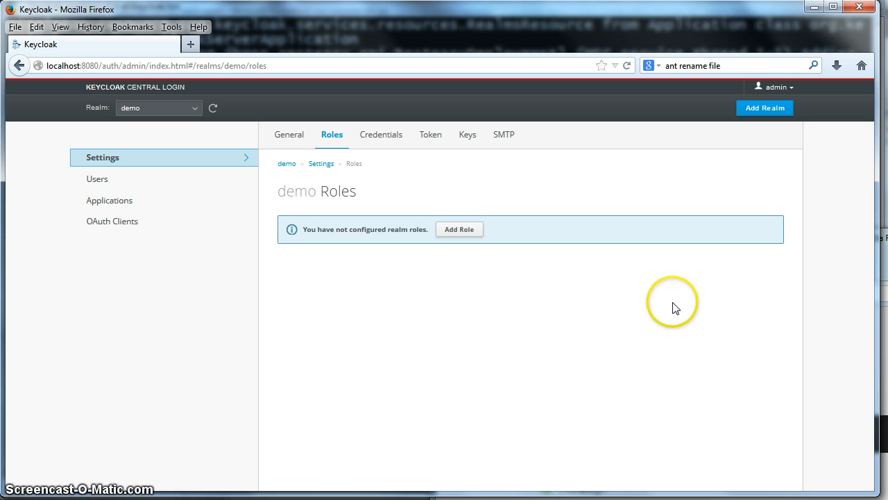
left_click(468, 233)
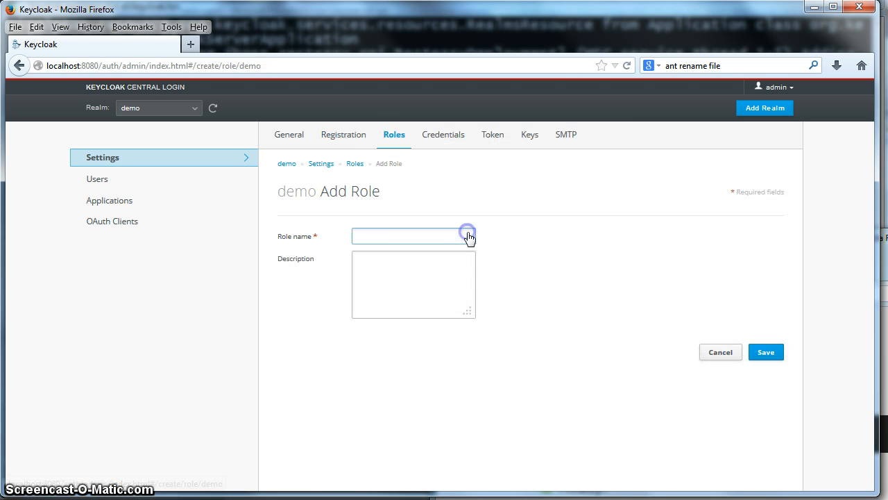
left_click(402, 236)
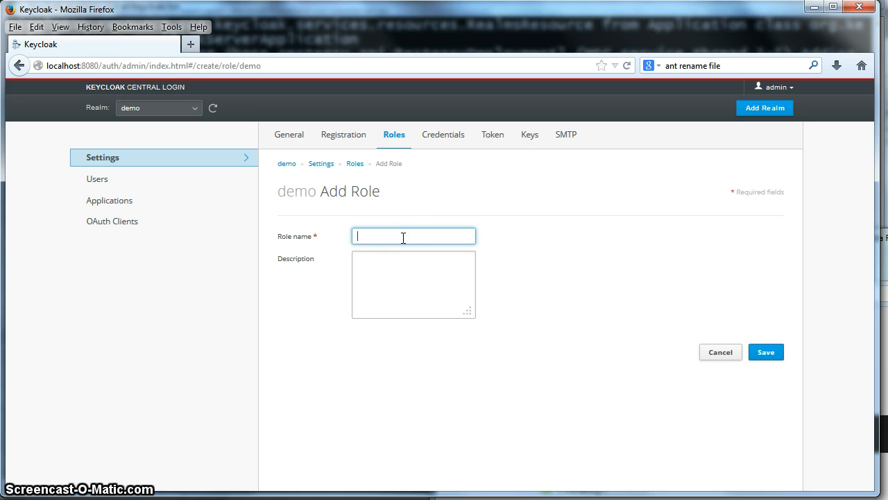
type("user")
left_click(410, 280)
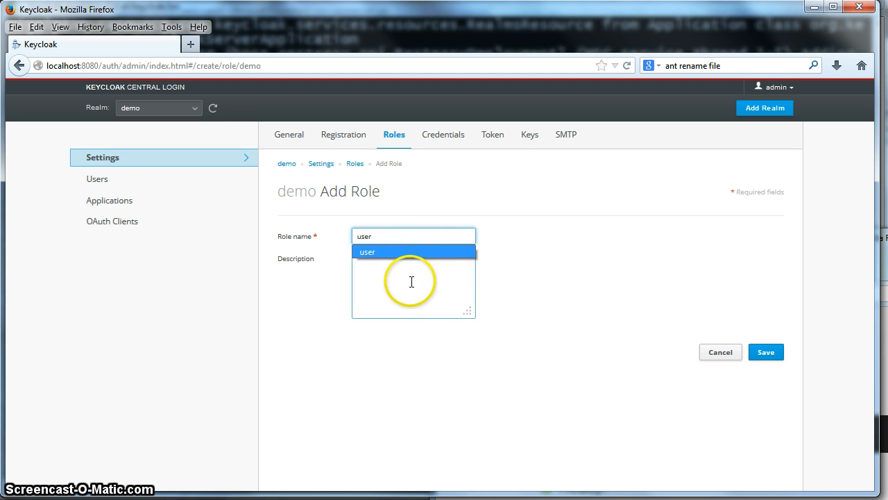
left_click(387, 278)
type("u")
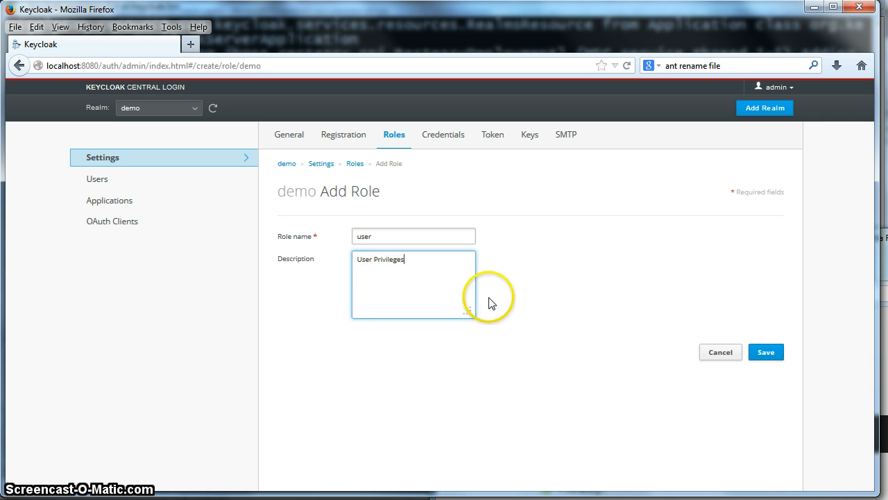
left_click(777, 356)
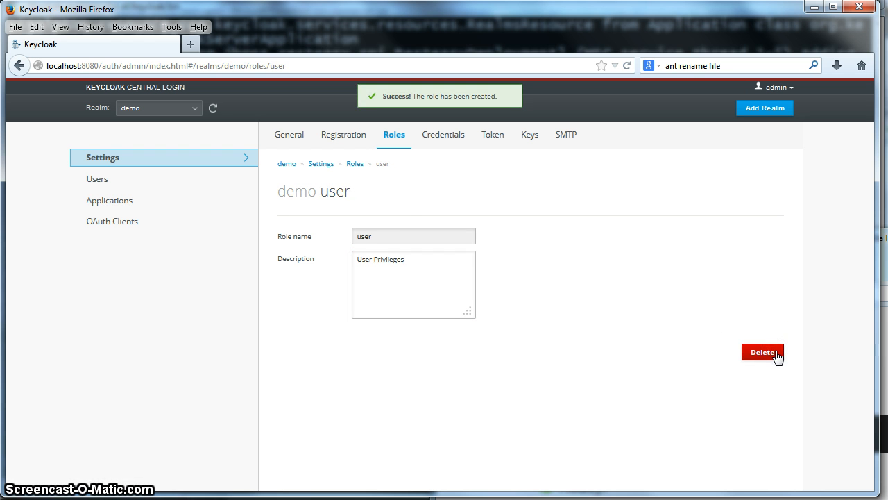
left_click(356, 167)
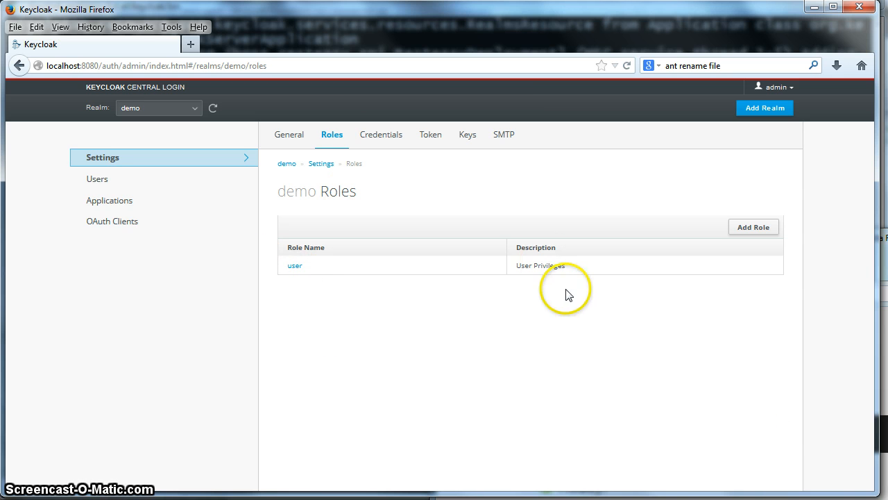
Add an admin role described as Admin Privileges and return to the roles list
left_click(754, 228)
left_click(376, 236)
type("admin")
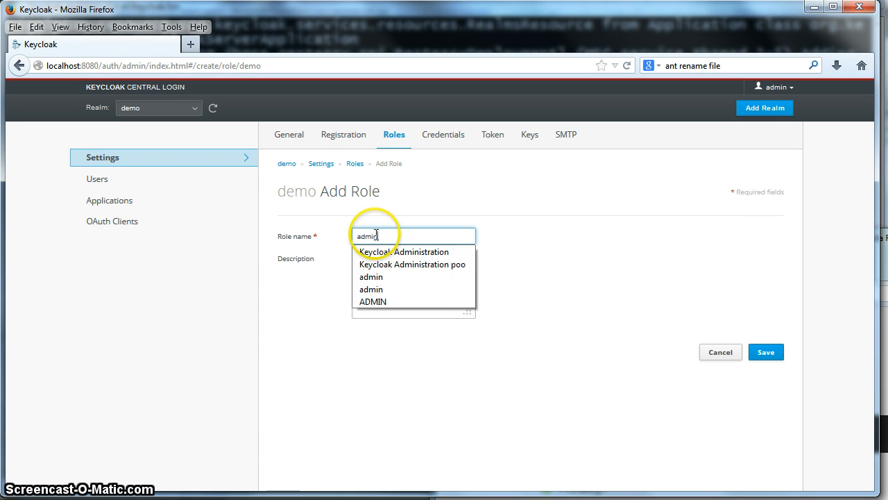
key("Tab")
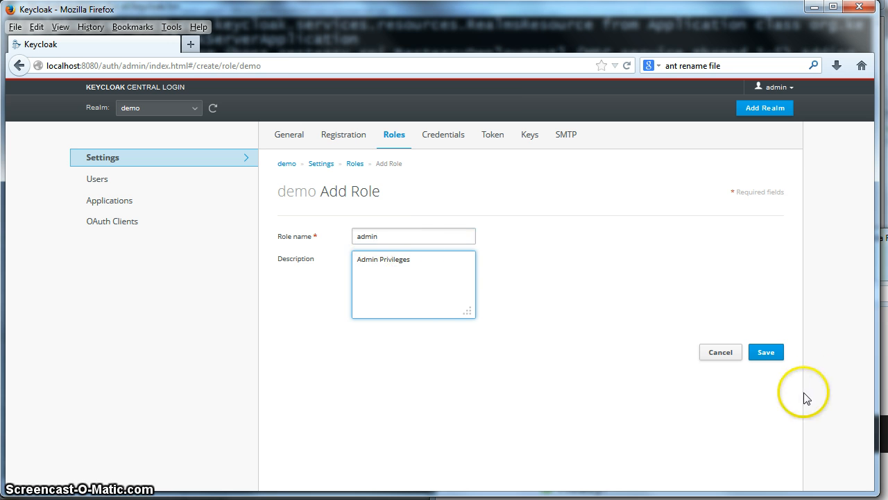
left_click(769, 354)
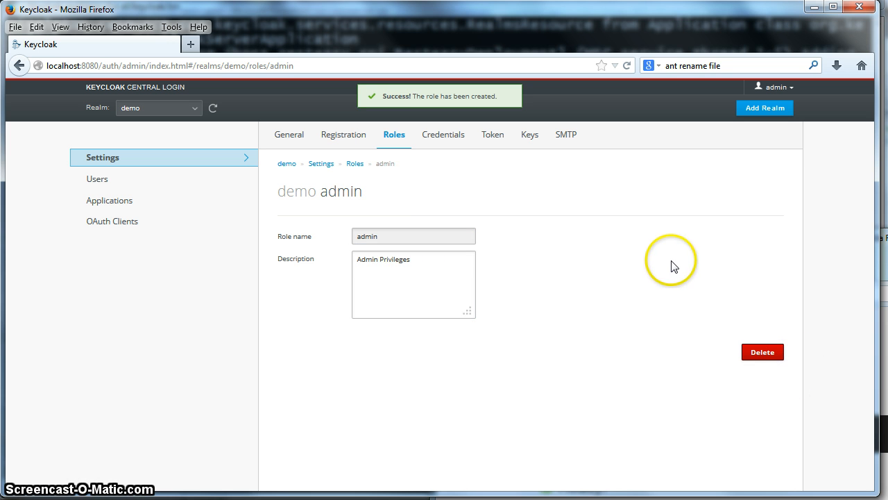
left_click(355, 163)
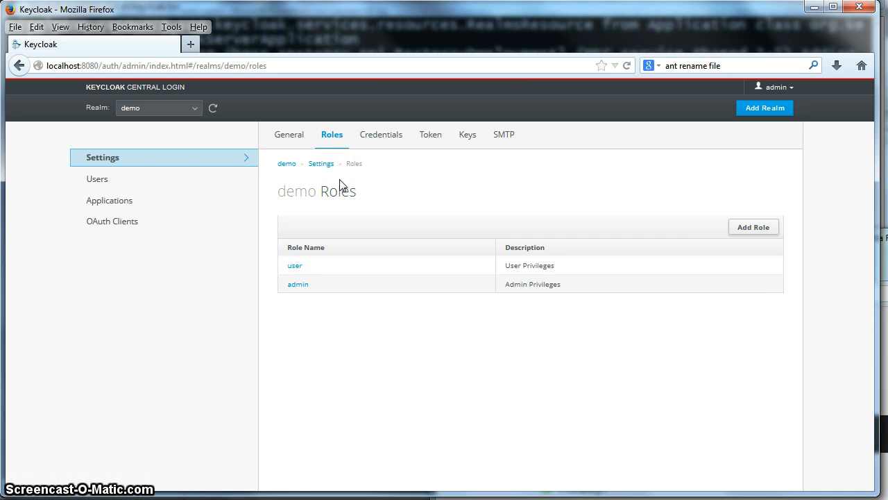
left_click(192, 212)
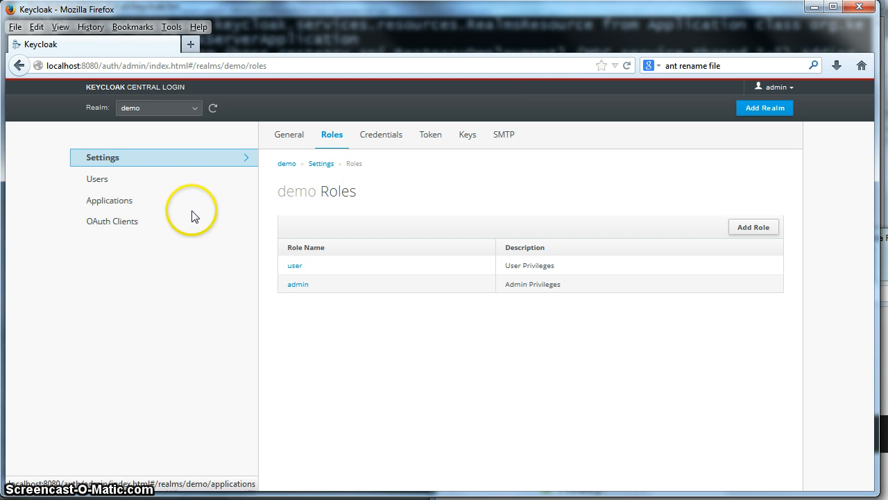
Create an enabled demo user with the person's e-mail address as username, then list all users
left_click(100, 182)
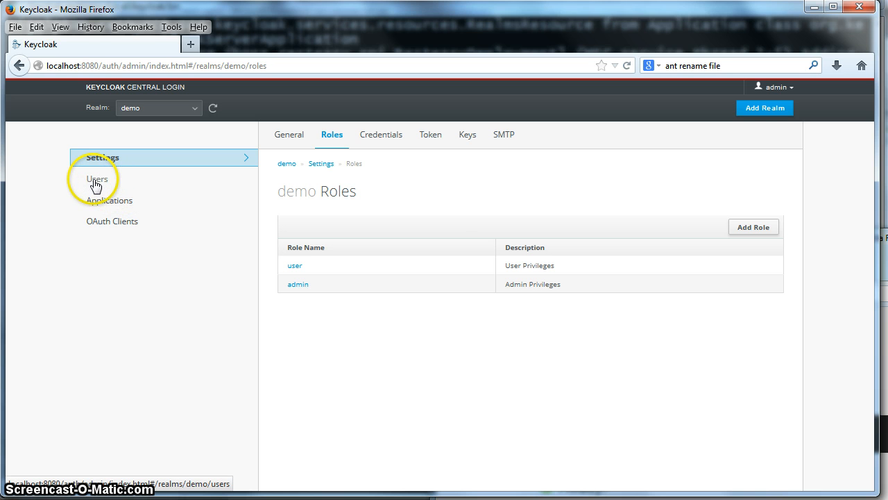
left_click(96, 182)
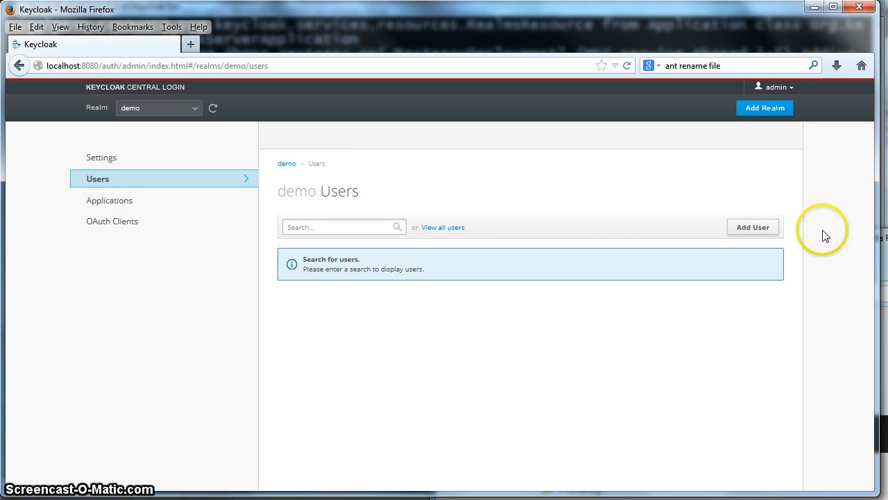
left_click(761, 233)
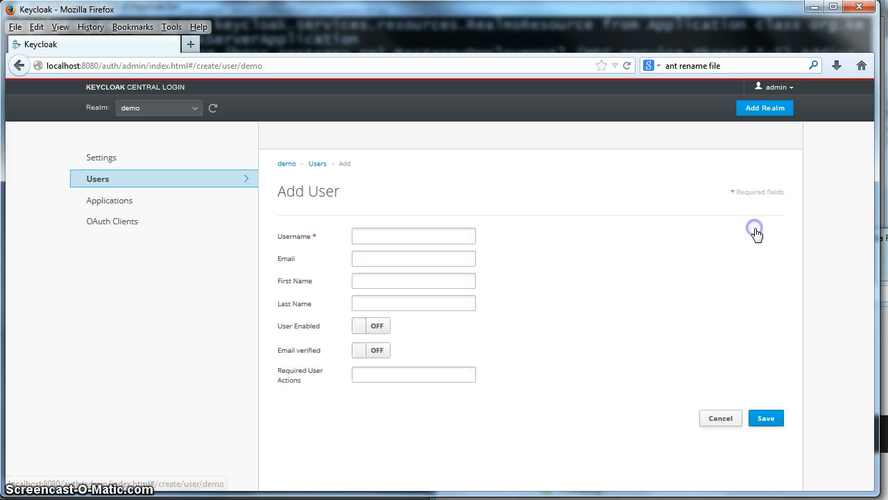
left_click(367, 236)
type("bburke")
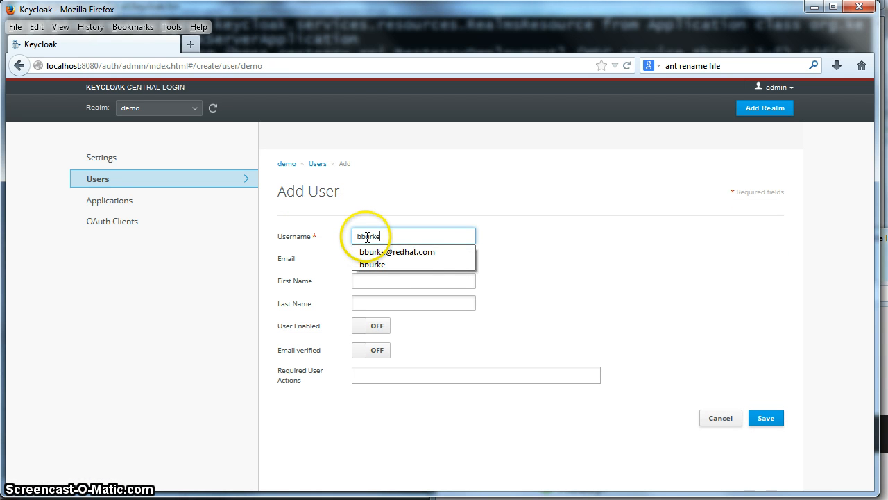
left_click(458, 252)
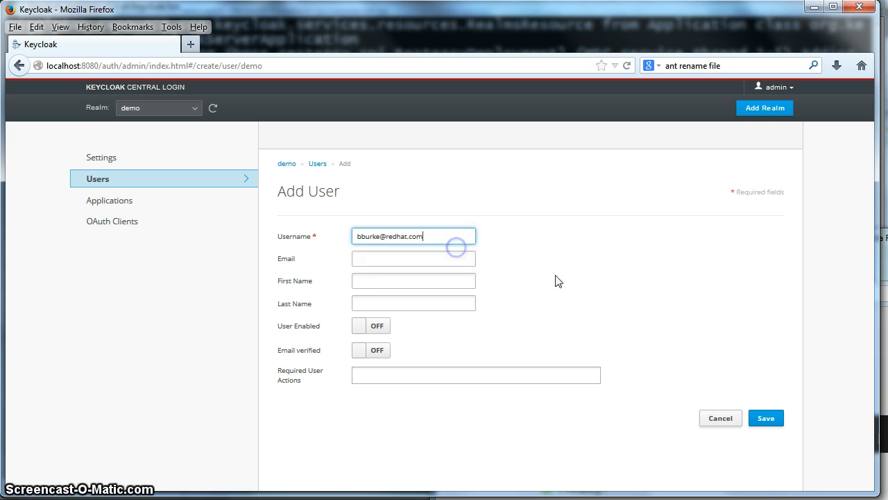
left_click(362, 331)
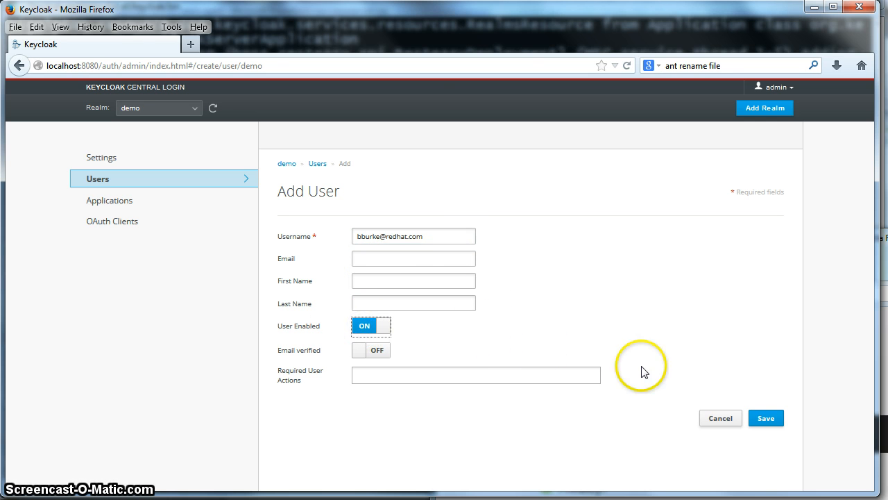
left_click(766, 419)
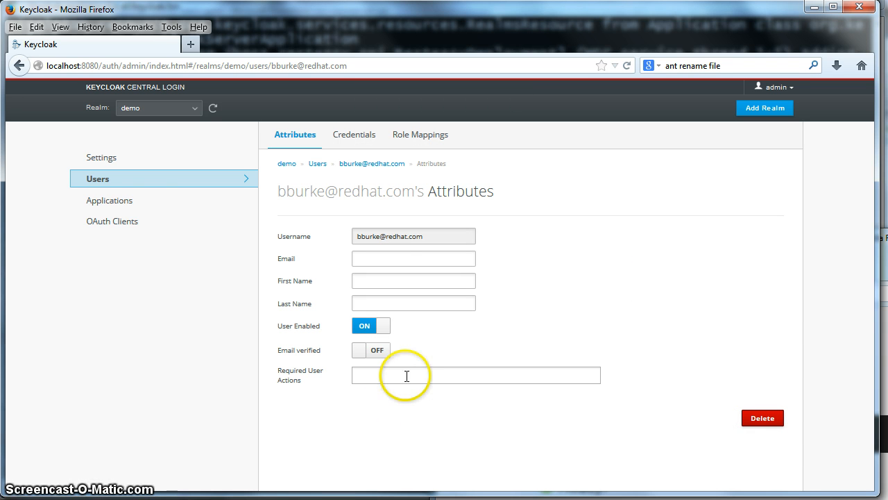
left_click(101, 180)
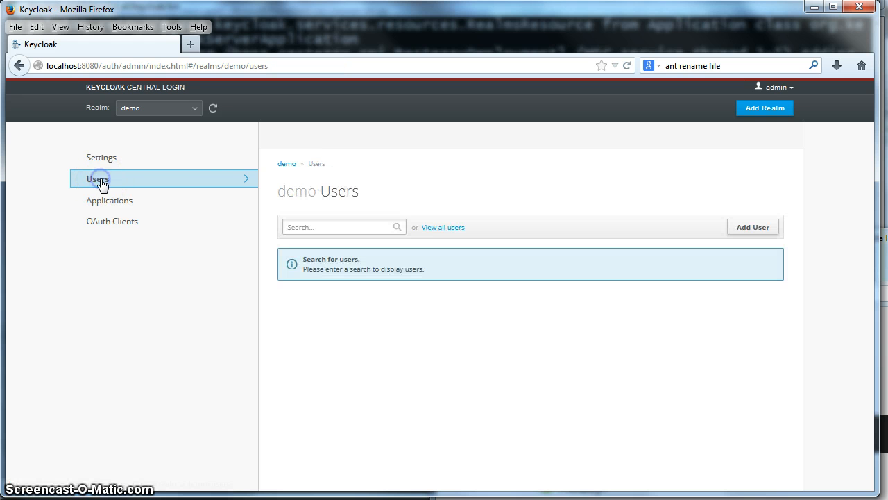
left_click(451, 229)
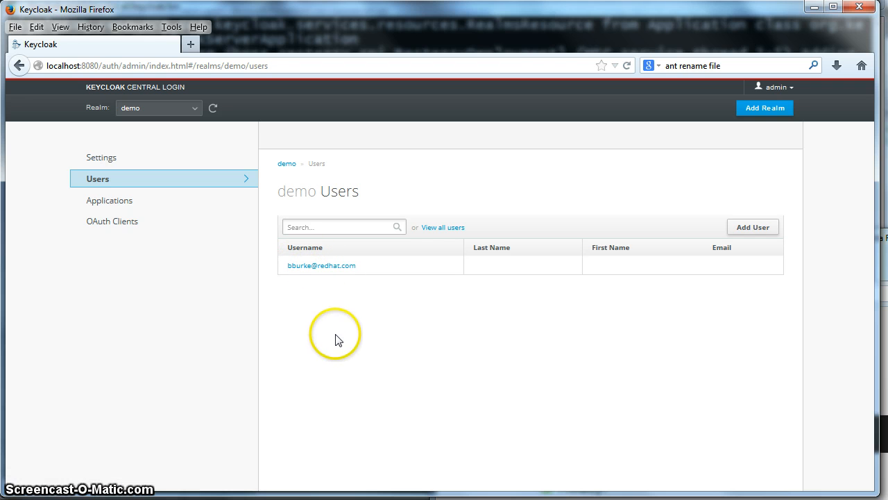
Open the new user and reset its password from the Credentials tab
left_click(302, 270)
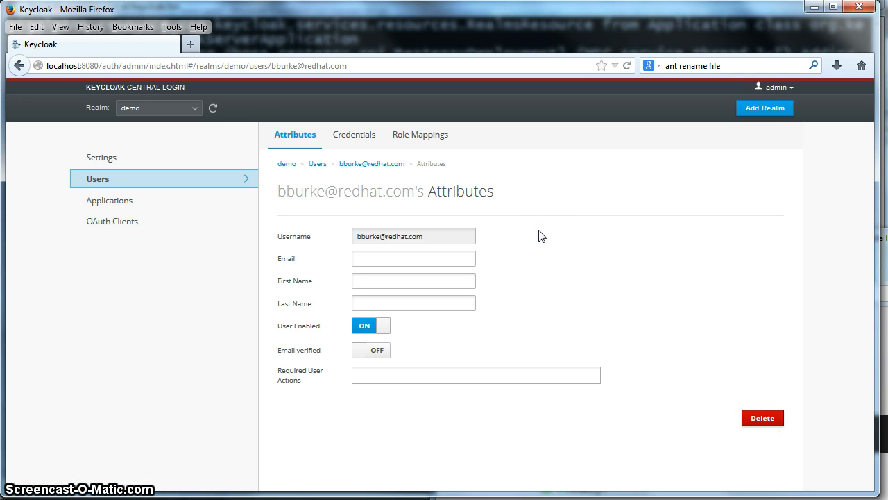
left_click(362, 142)
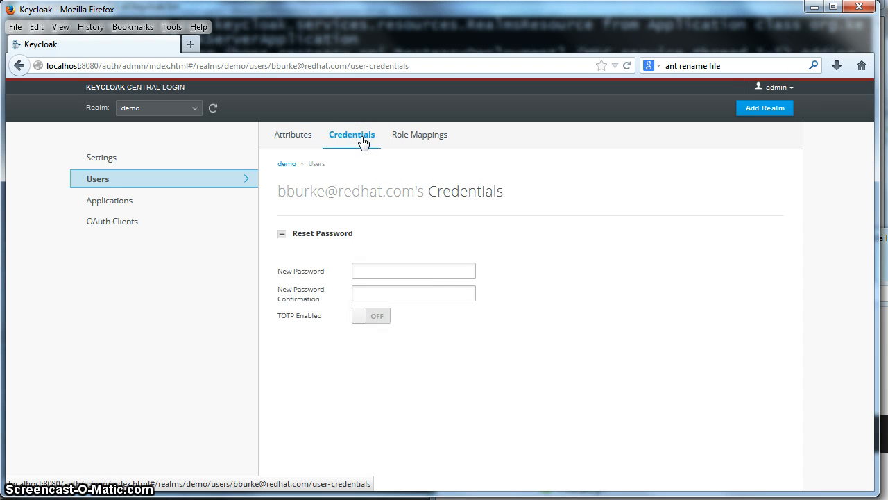
left_click(386, 268)
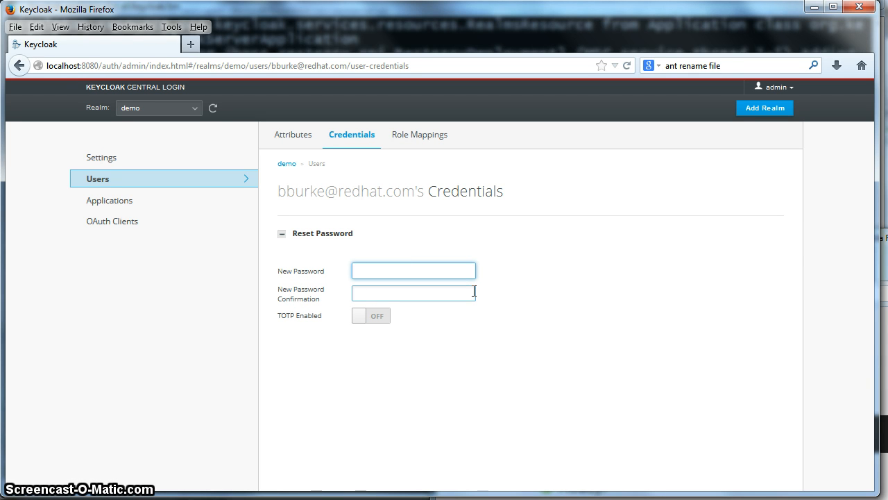
type("p")
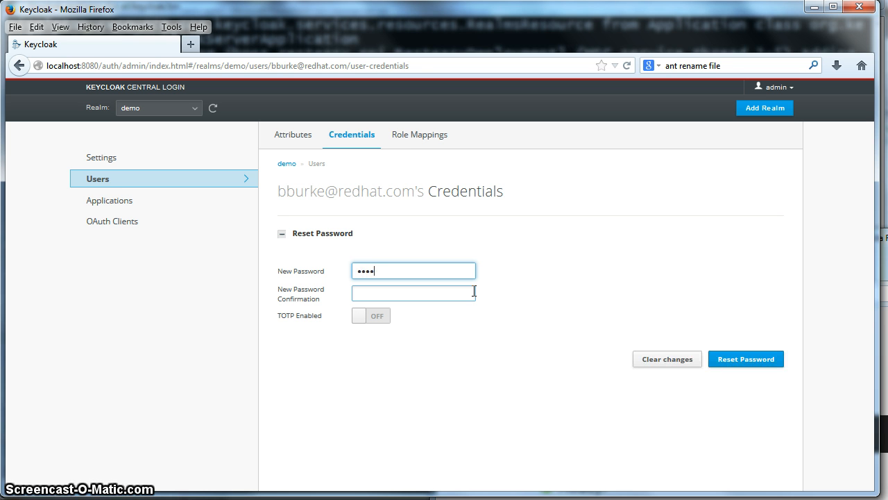
type("assword")
left_click(475, 291)
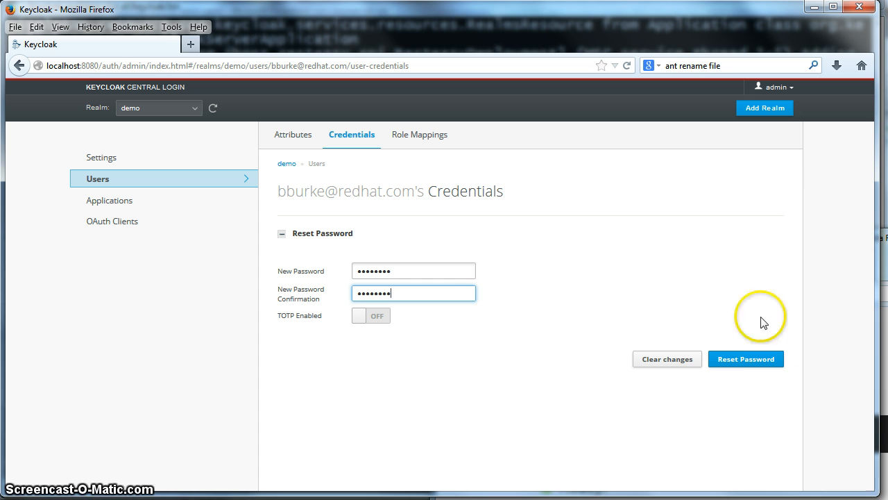
left_click(767, 363)
left_click(553, 180)
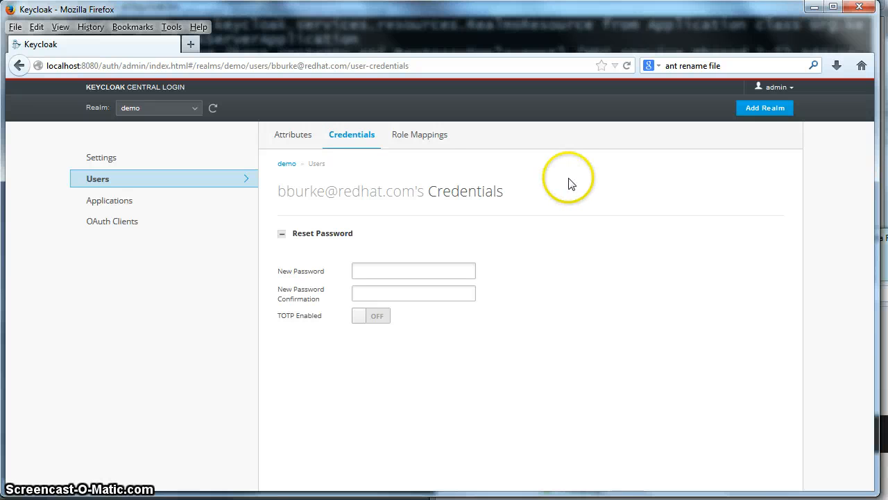
Move the user role into the new user's Assigned Roles under Role Mappings
left_click(427, 136)
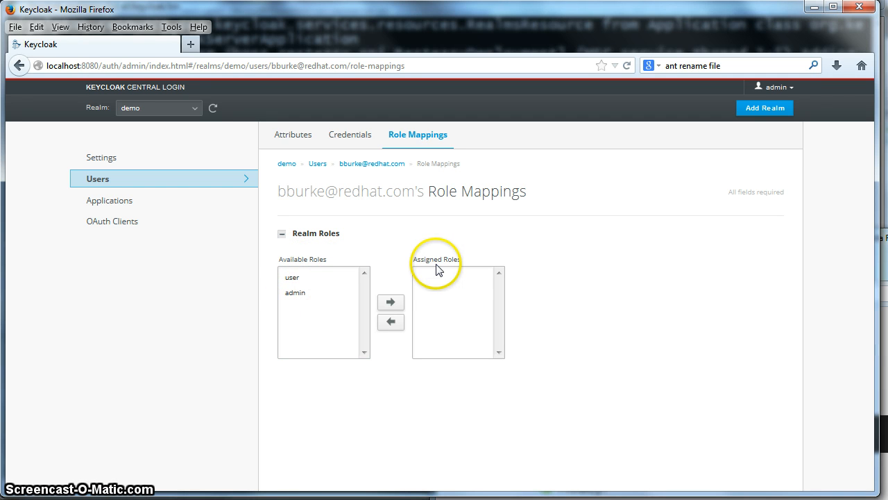
left_click(293, 278)
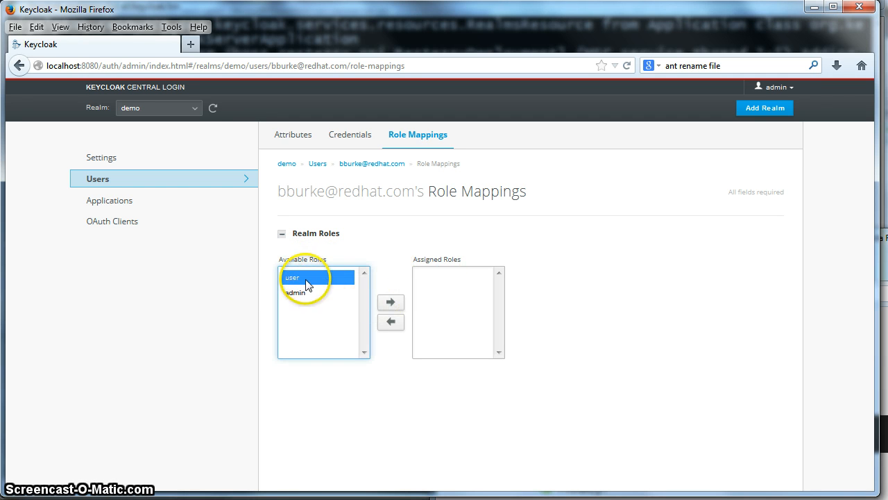
left_click(389, 305)
left_click(391, 303)
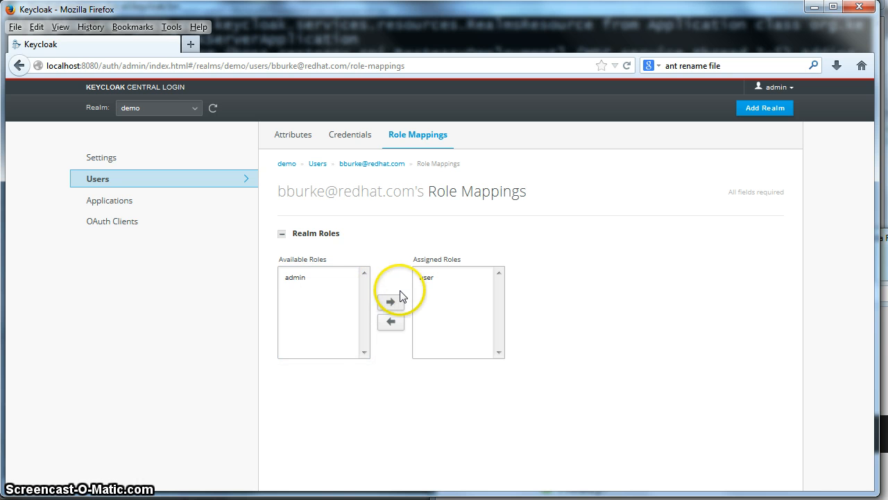
left_click(436, 281)
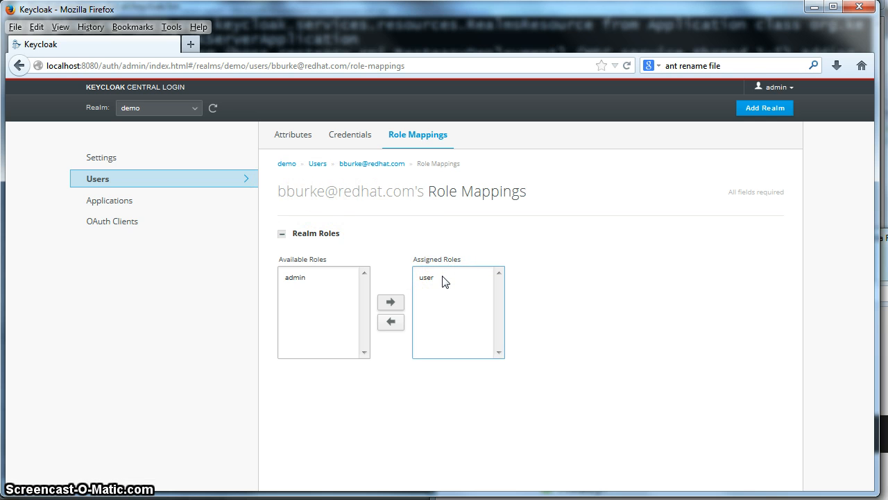
left_click(161, 450)
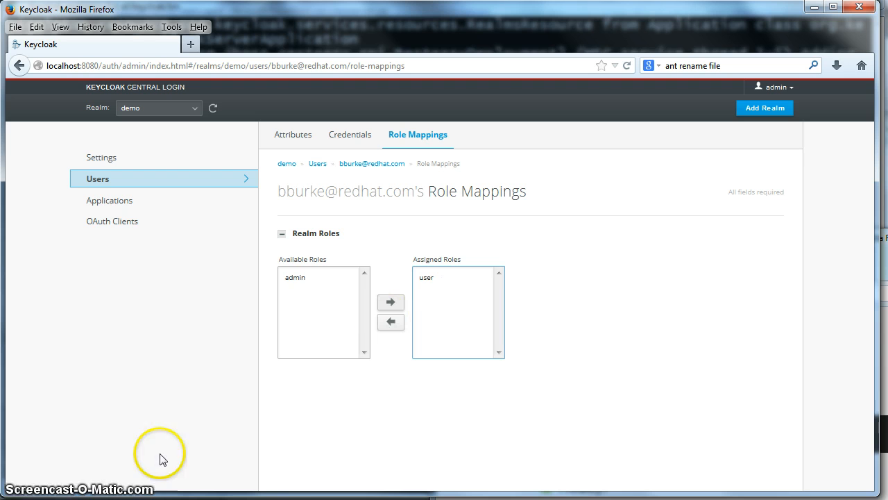
left_click(294, 409)
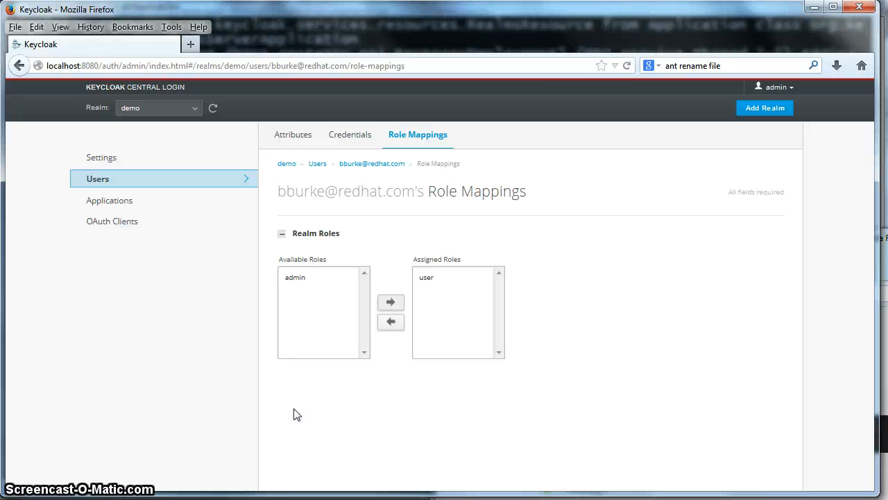
Start a new enabled application named customer-portal in the demo realm
left_click(111, 203)
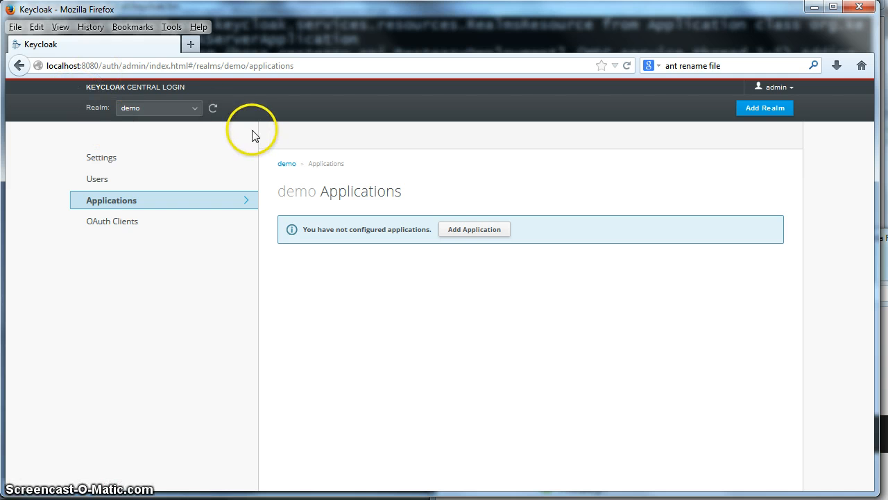
left_click(469, 231)
left_click(403, 236)
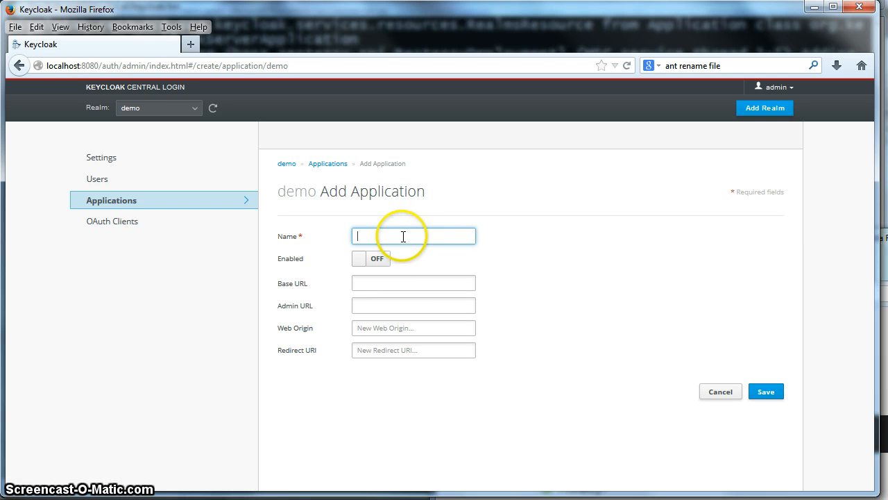
type("custo")
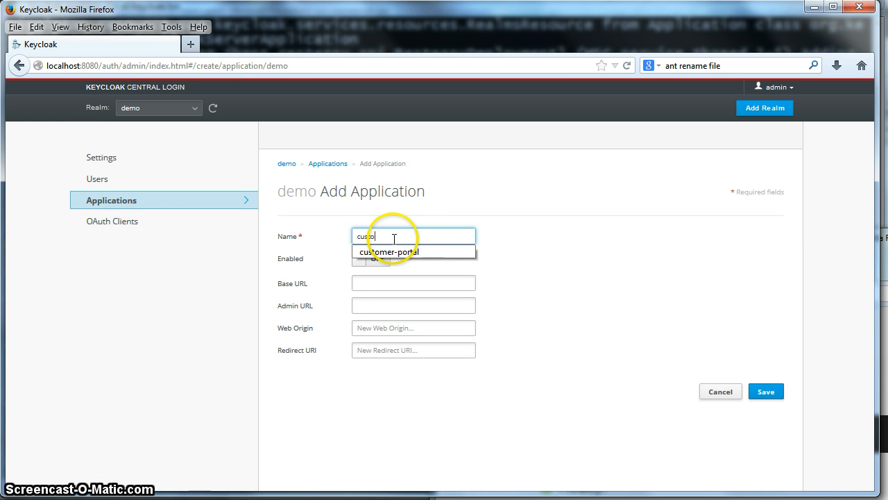
type("mer-portal")
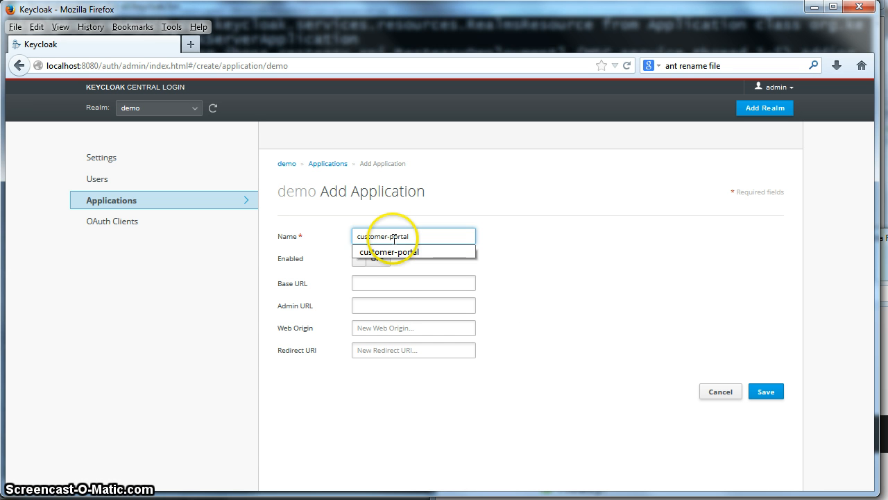
left_click(627, 349)
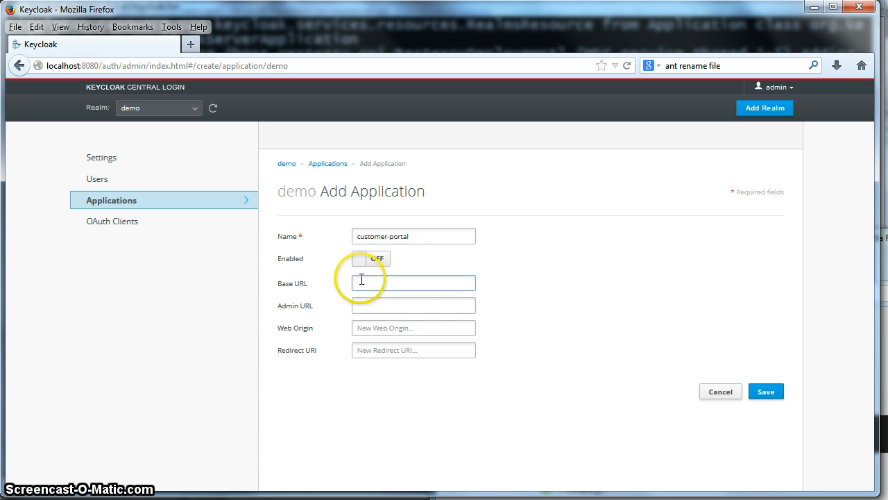
left_click(357, 262)
left_click(358, 260)
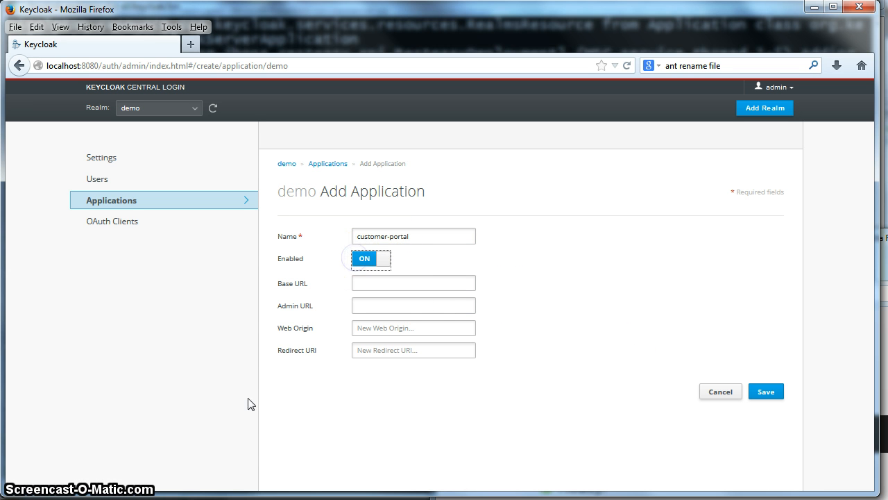
left_click(462, 302)
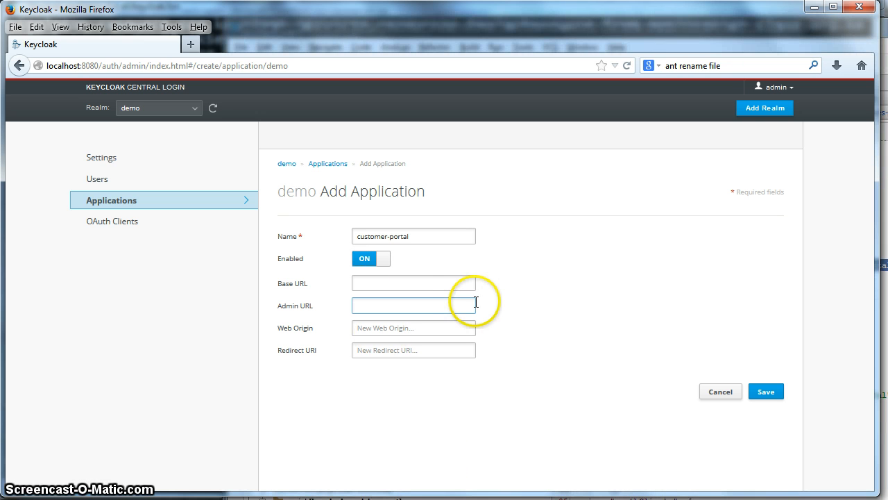
left_click(479, 308)
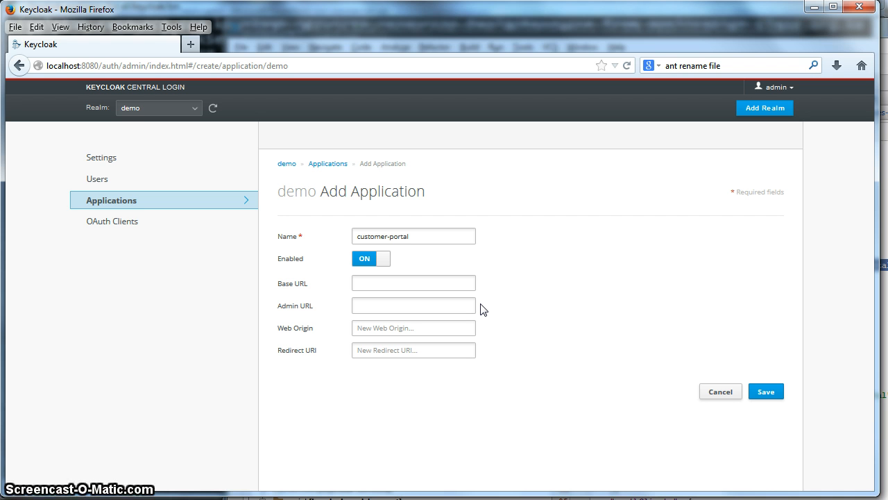
left_click(399, 306)
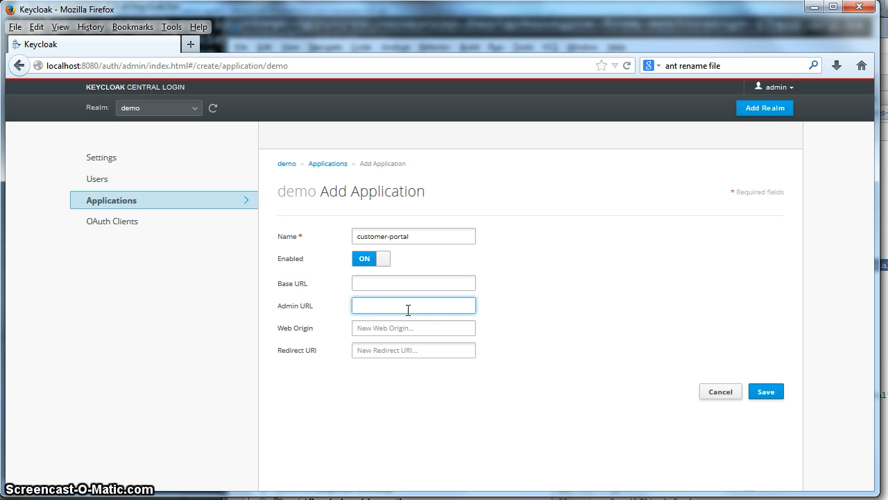
type("http://localhost:8080/customer-portal")
left_click(407, 311)
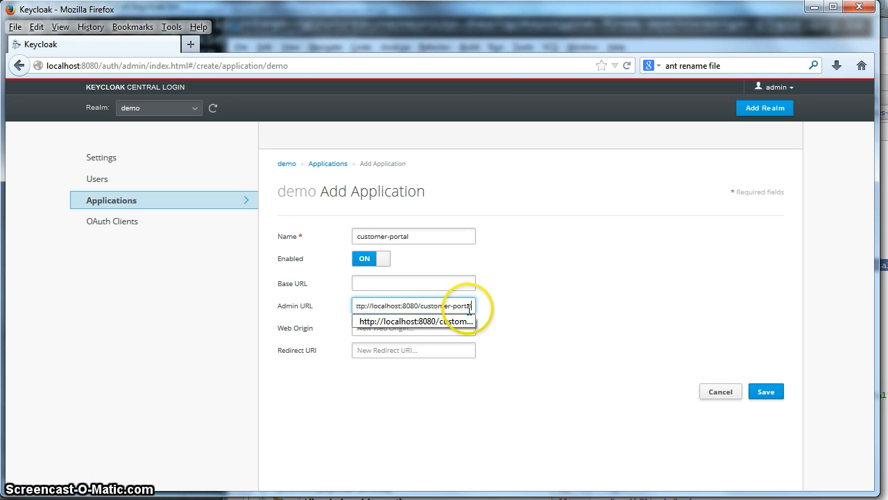
left_click(601, 326)
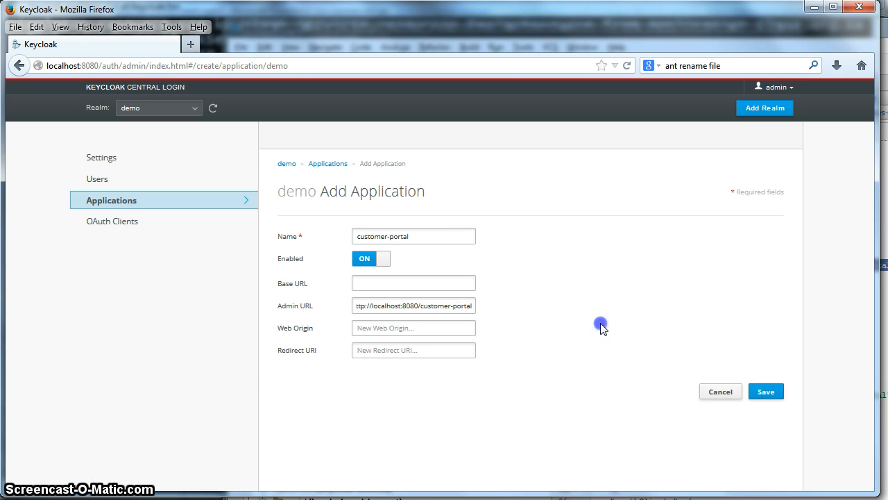
left_click(767, 392)
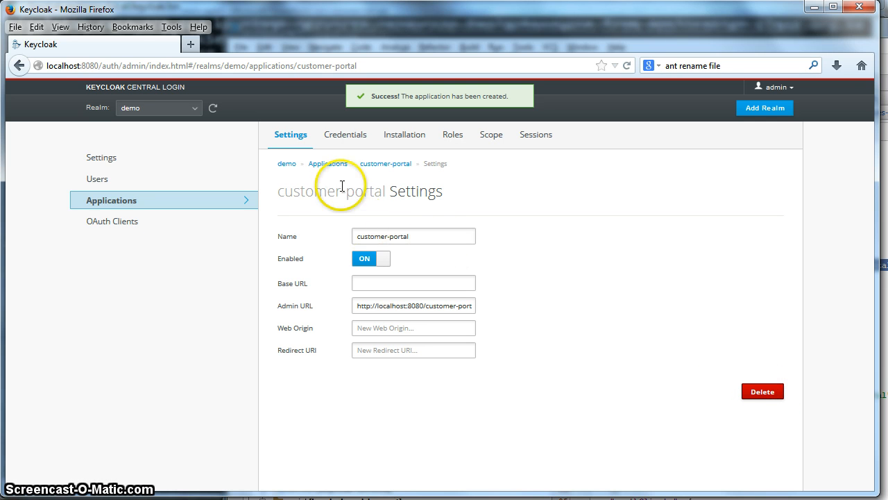
left_click(152, 201)
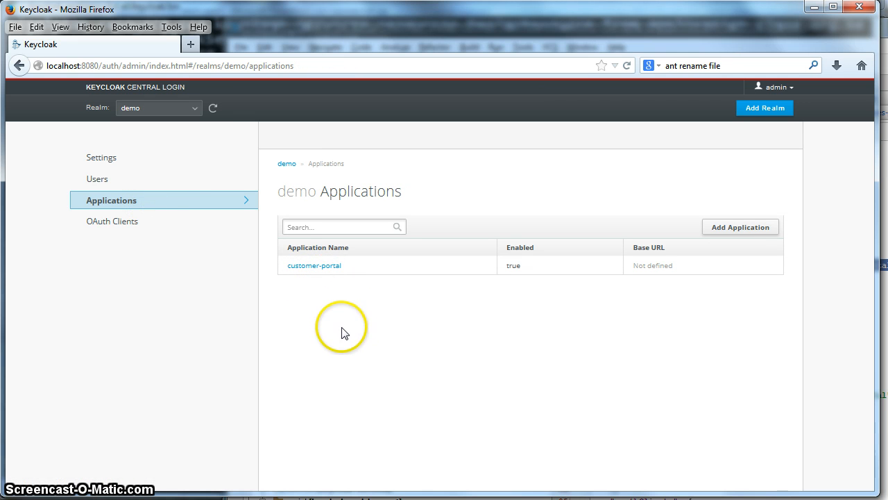
left_click(307, 267)
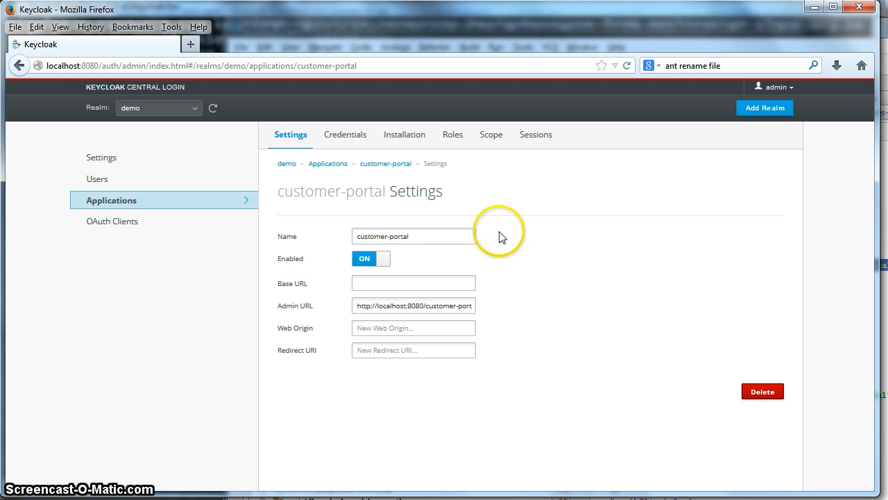
left_click(431, 236)
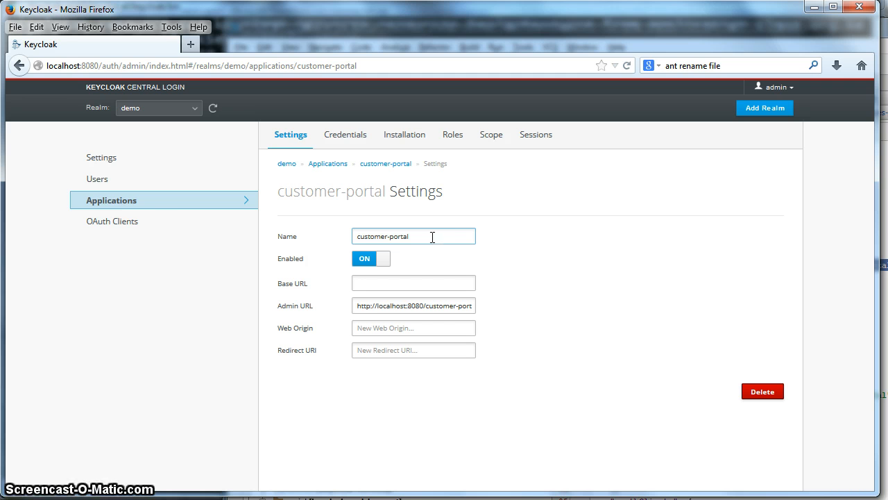
left_click(363, 183)
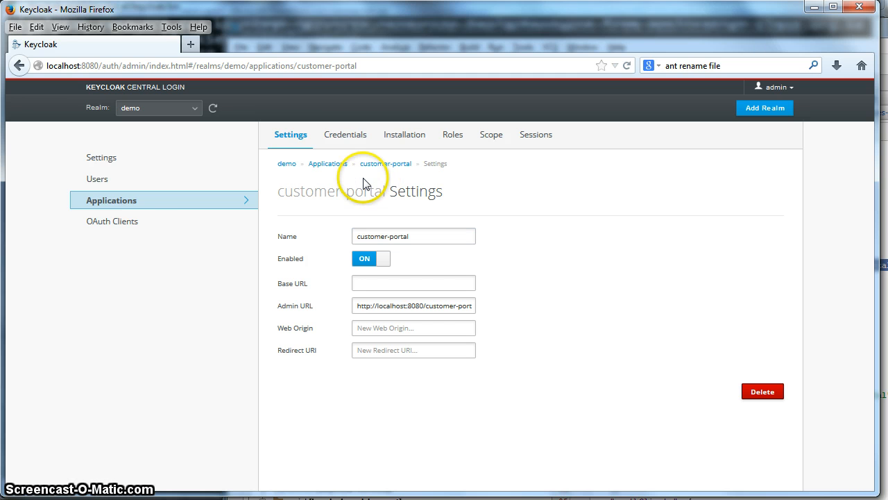
Enter and confirm a new credential password for customer-portal and save it
left_click(333, 144)
left_click(383, 255)
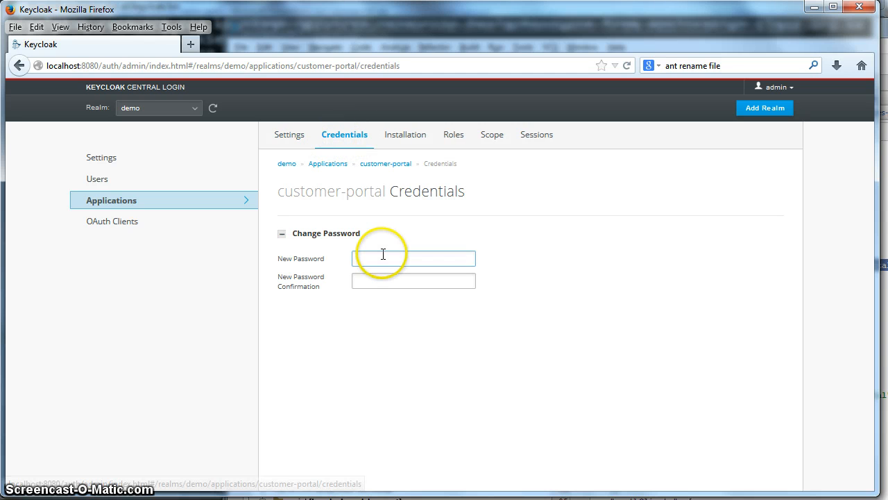
type("password")
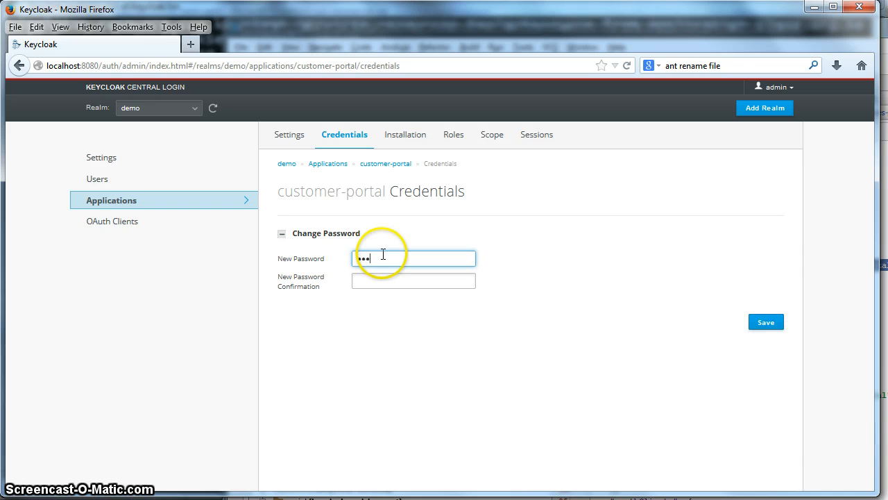
key("Tab")
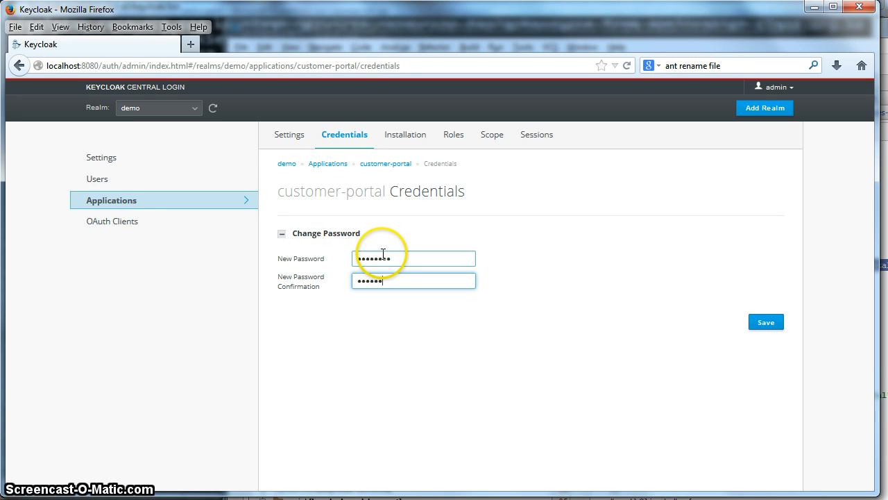
left_click(765, 326)
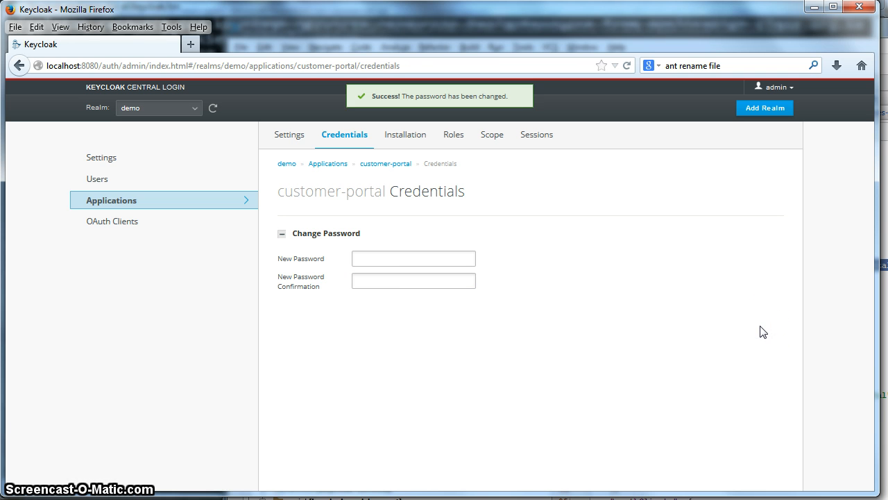
left_click(493, 358)
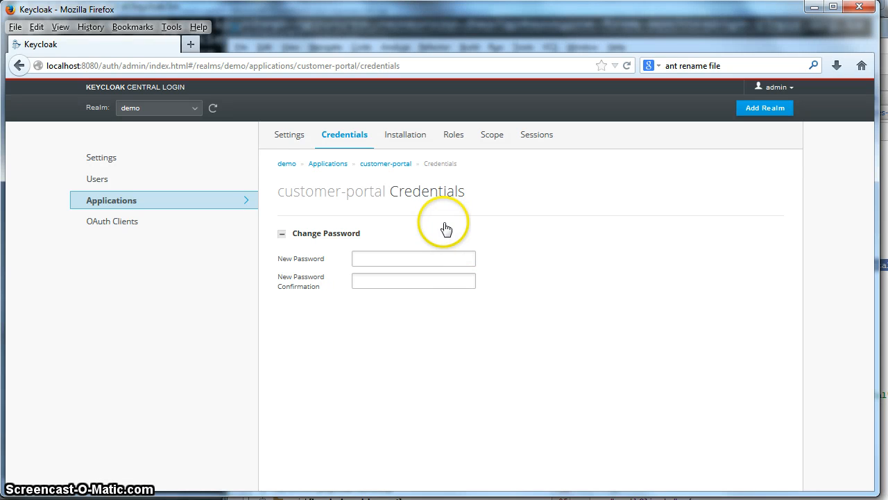
Add the user and admin realm roles to customer-portal's scope mappings
left_click(489, 137)
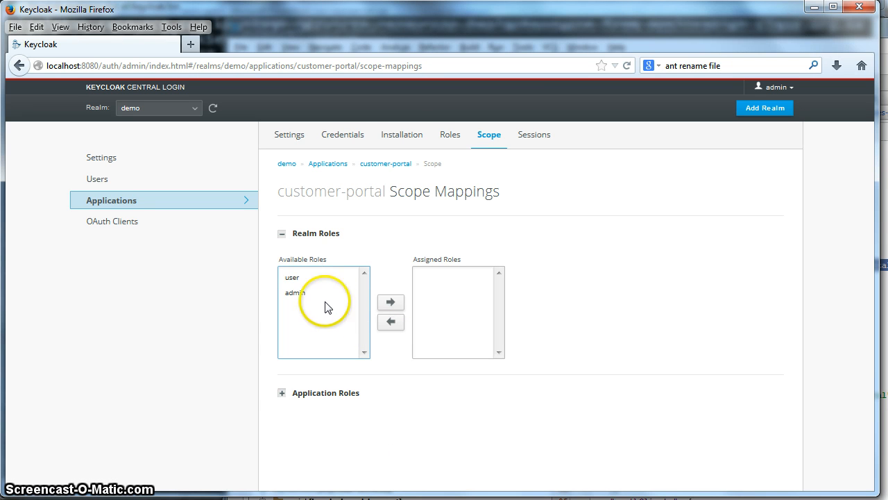
left_click(295, 276)
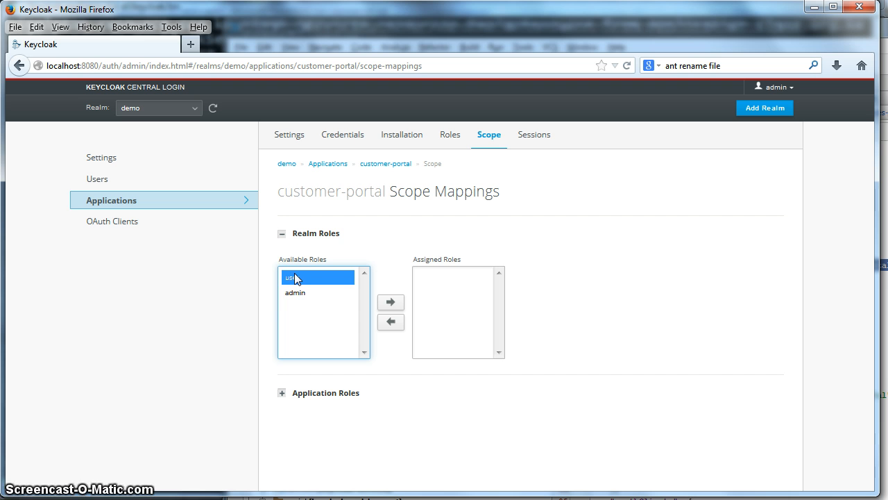
left_click(276, 290)
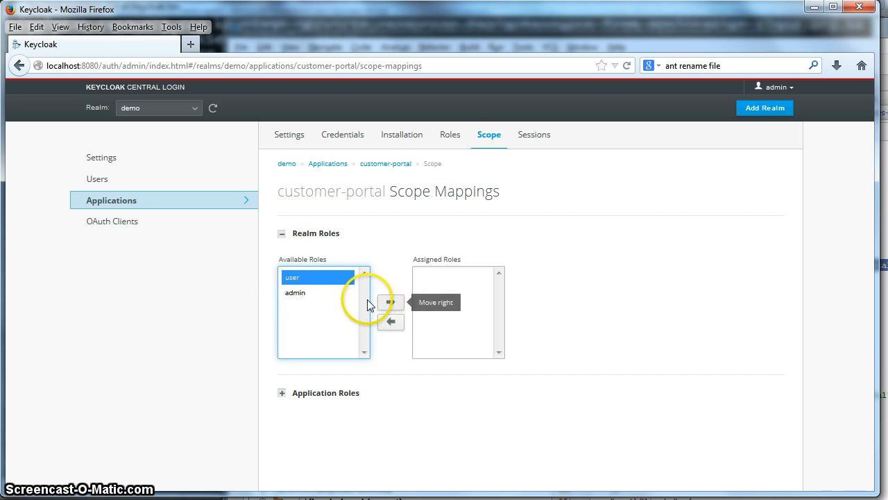
left_click(295, 292, "ctrl")
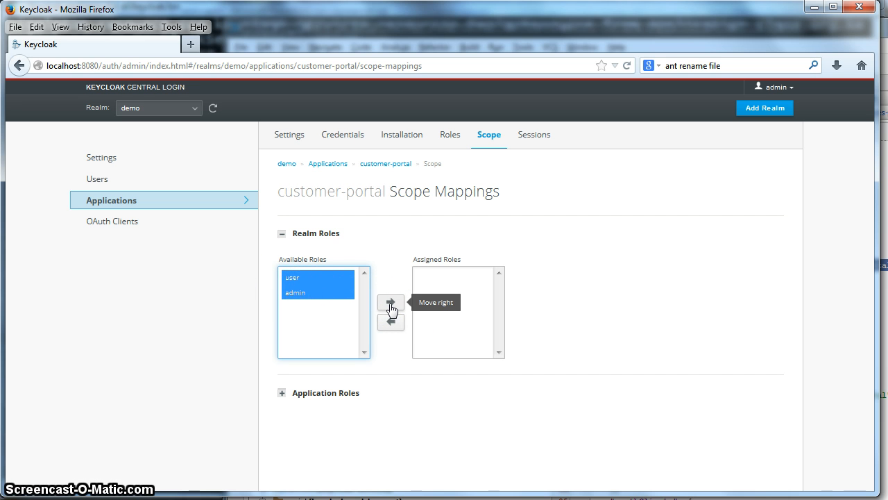
left_click(390, 302)
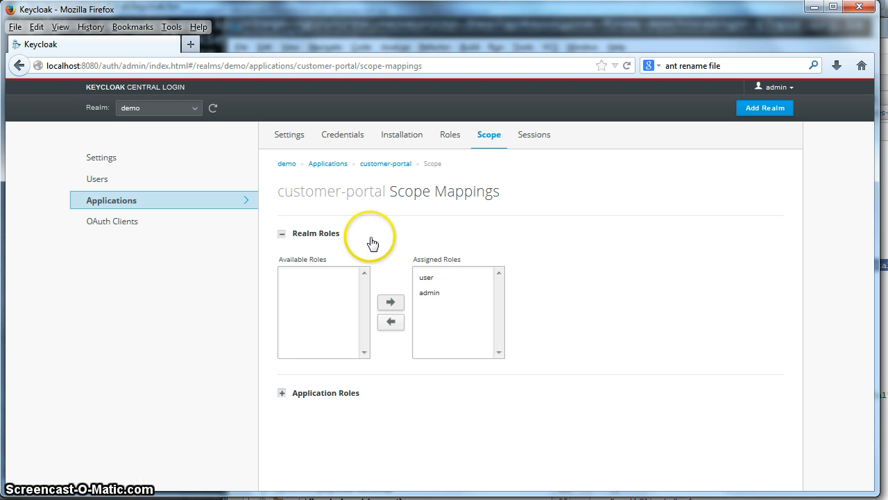
Remove admin from the assigned roles, then assign admin back to the scope
left_click(436, 295)
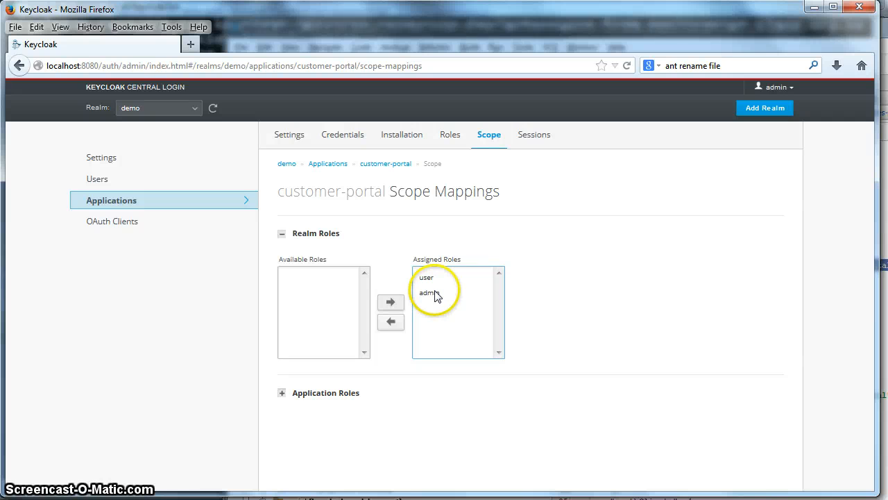
left_click(390, 325)
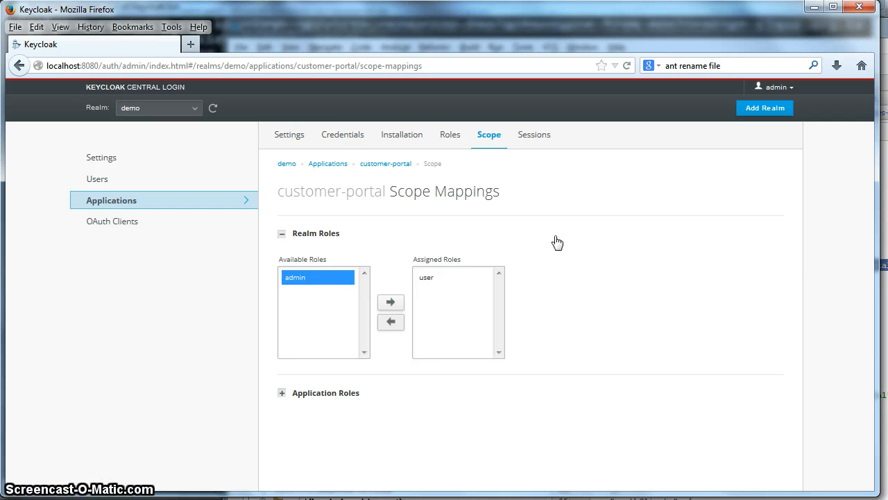
left_click(442, 284)
left_click(427, 281)
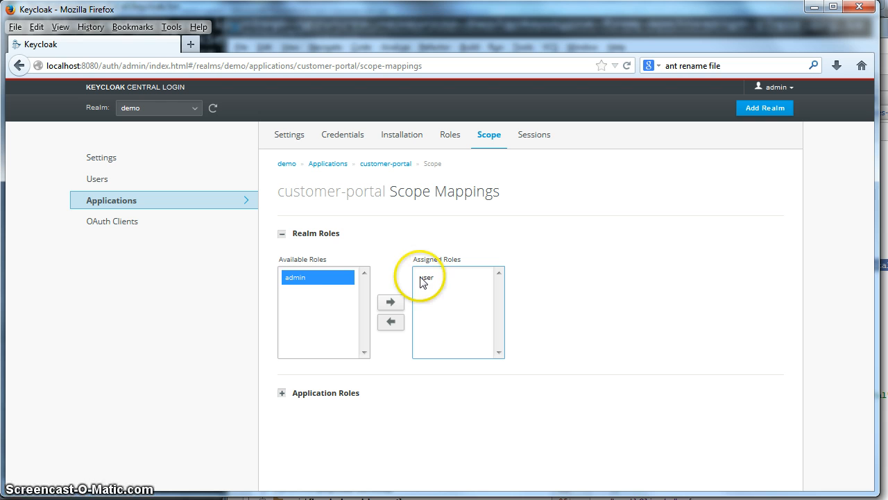
left_click(126, 413)
left_click(351, 279)
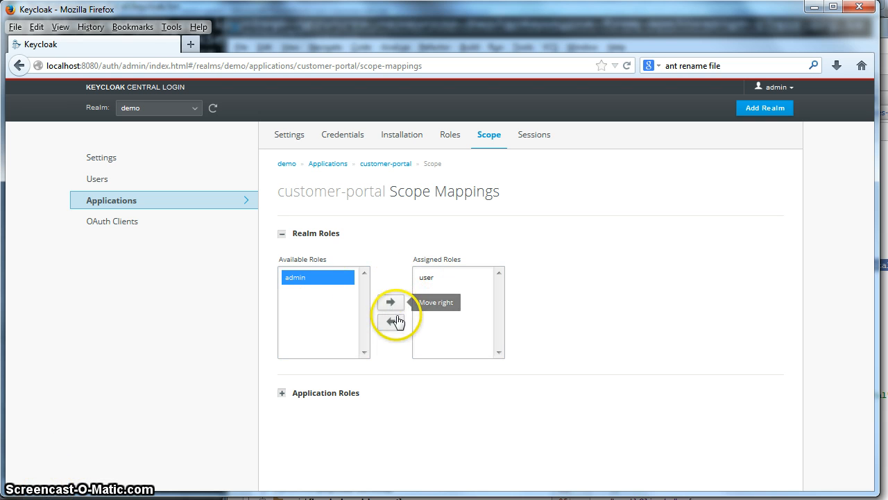
left_click(352, 284)
left_click(390, 302)
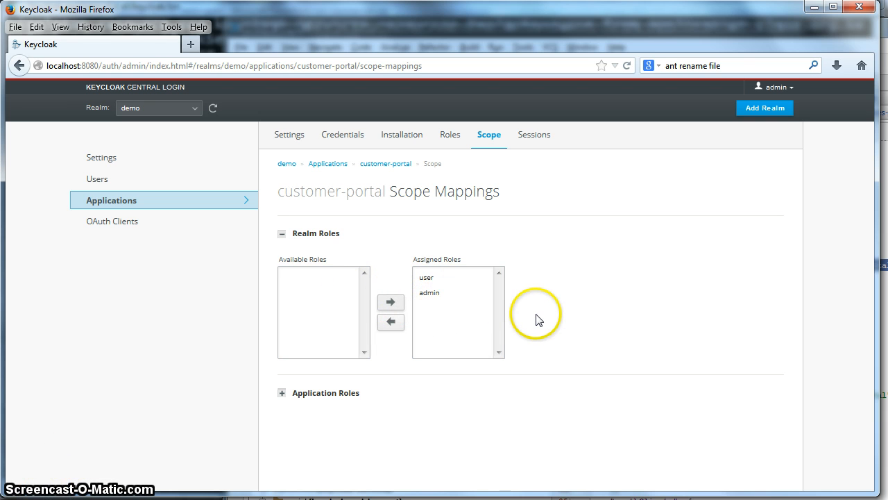
Check the final scope assignment, then return to the Cygwin terminal
left_click(341, 215)
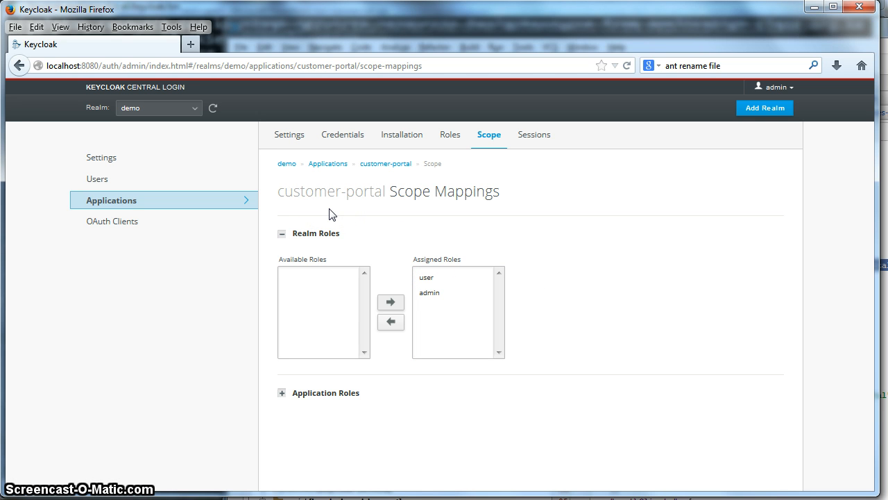
left_click(283, 332)
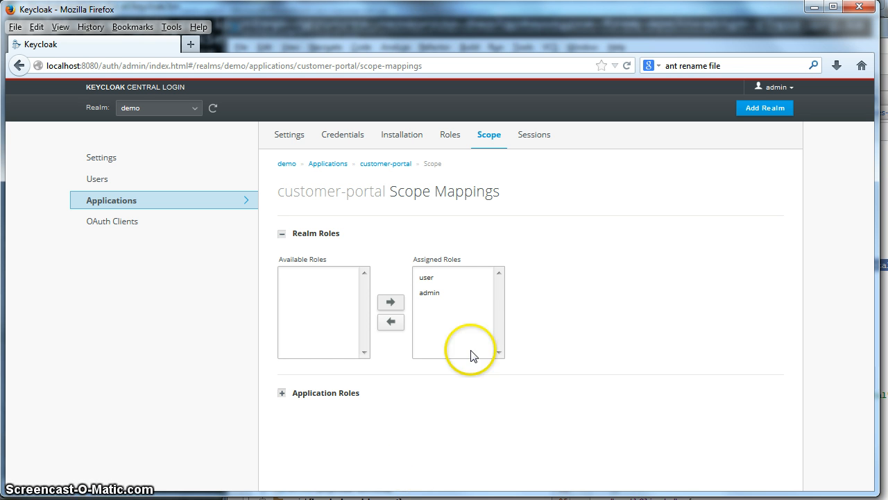
left_click(499, 319)
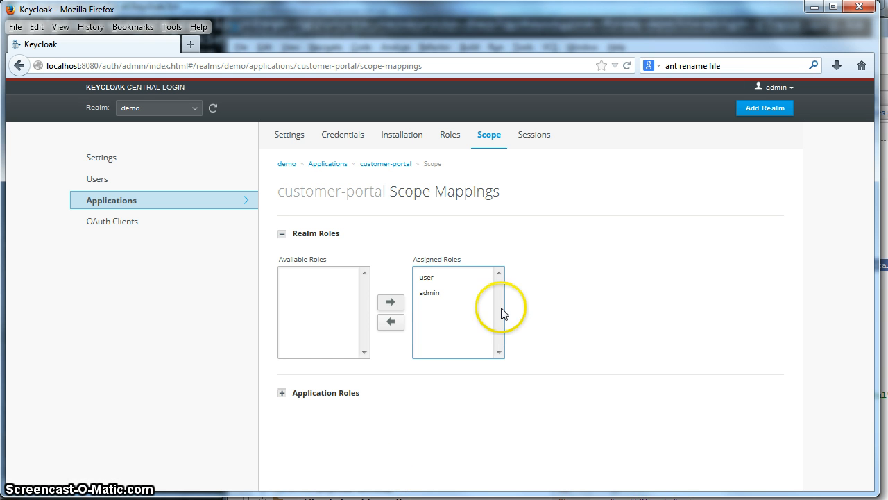
left_click(524, 300)
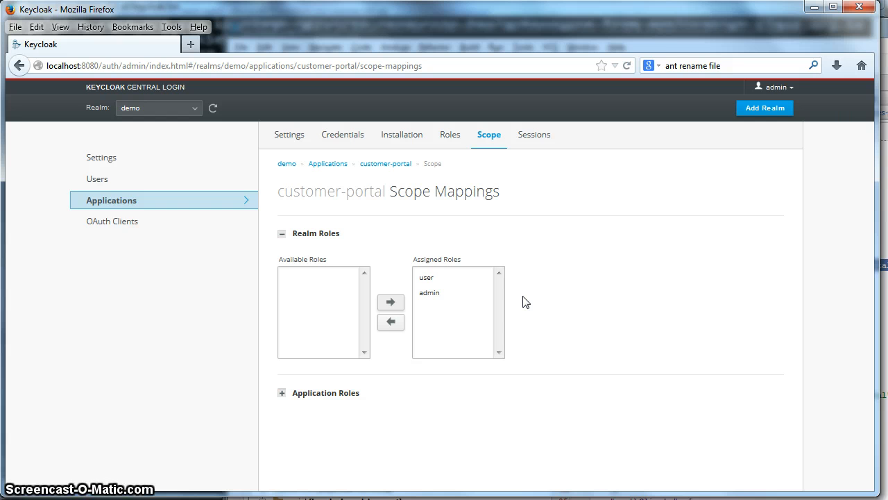
key("alt+Tab")
left_click(215, 273)
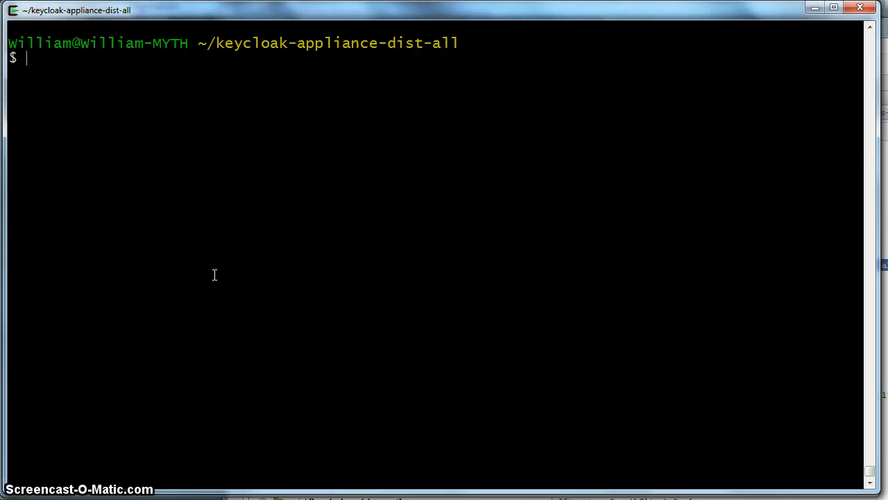
List the Keycloak distribution folder, move into examples, and list its contents
left_click(320, 197)
type("ls")
key("Return")
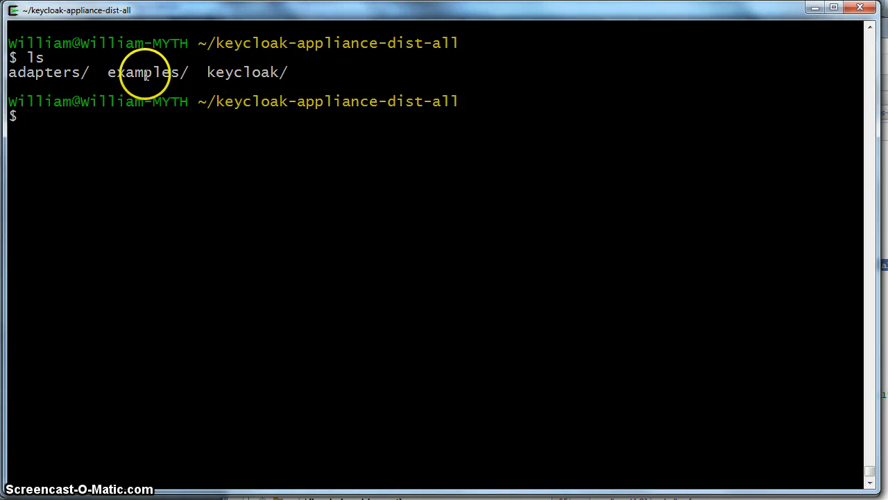
type("cd e")
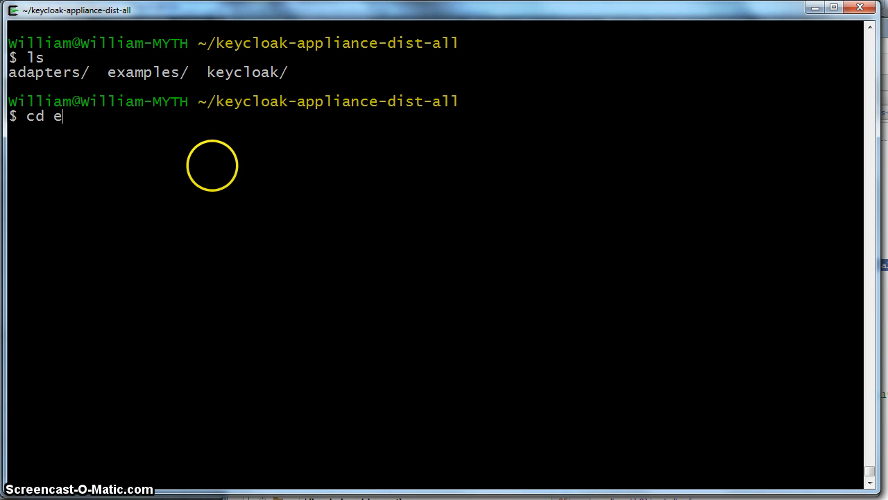
type("xamples")
key("Return")
type("ls")
key("Return")
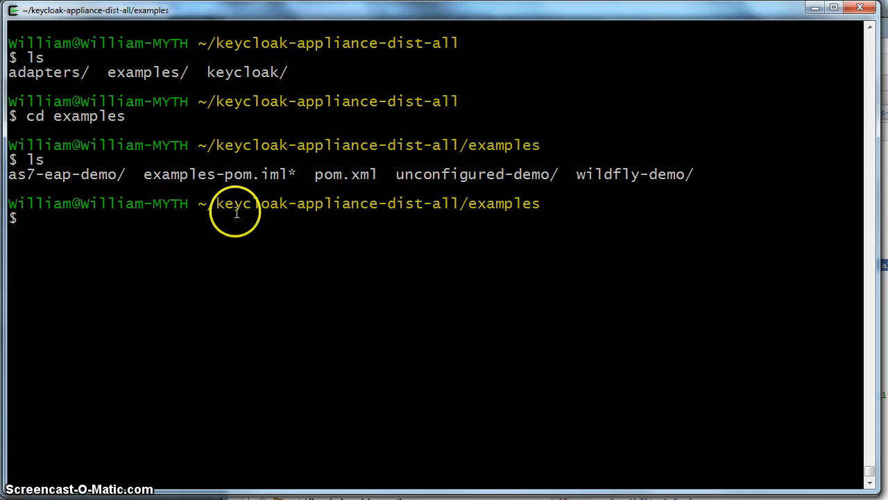
Enter the unconfigured-demo folder and bring up its IntelliJ IDEA project
type("c")
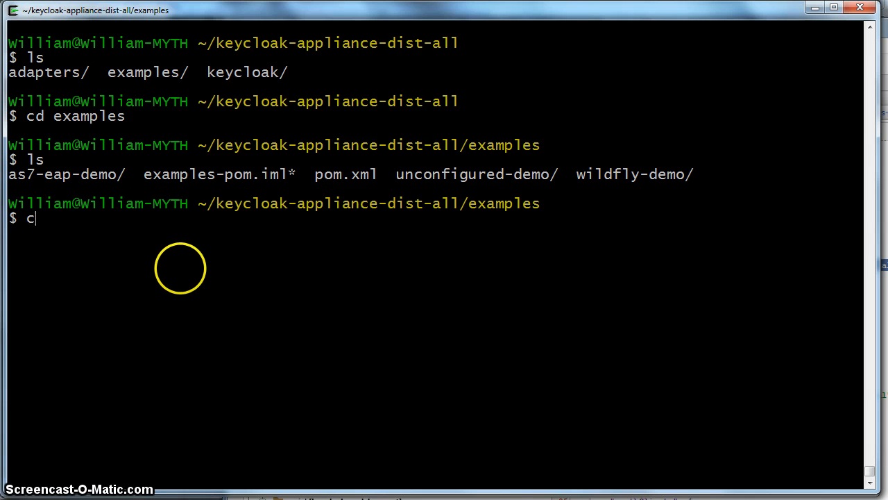
type("d un")
key("Tab")
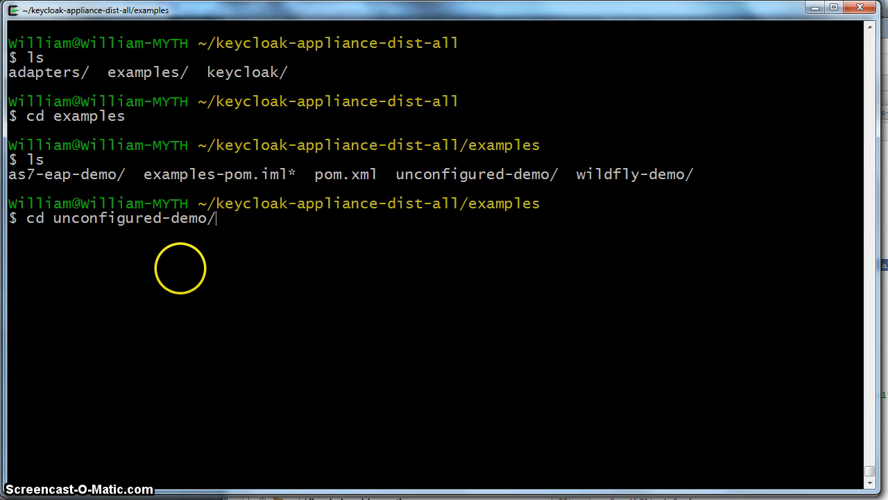
key("Return")
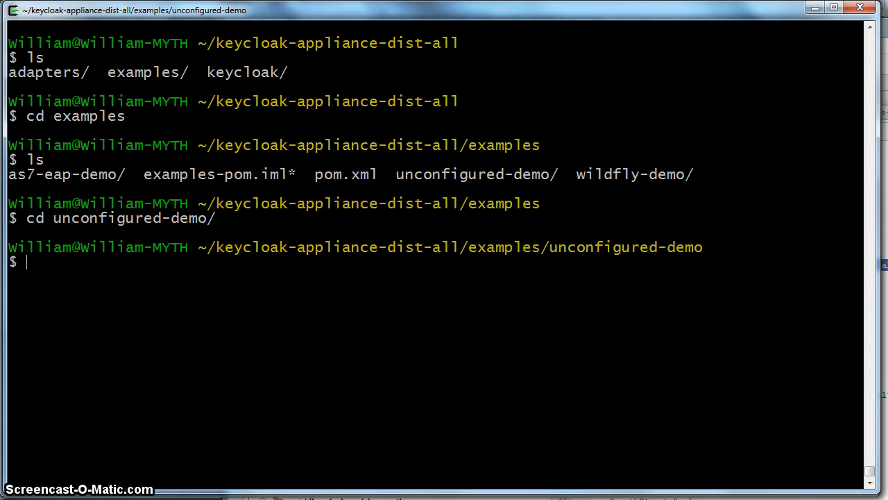
key("alt+Tab")
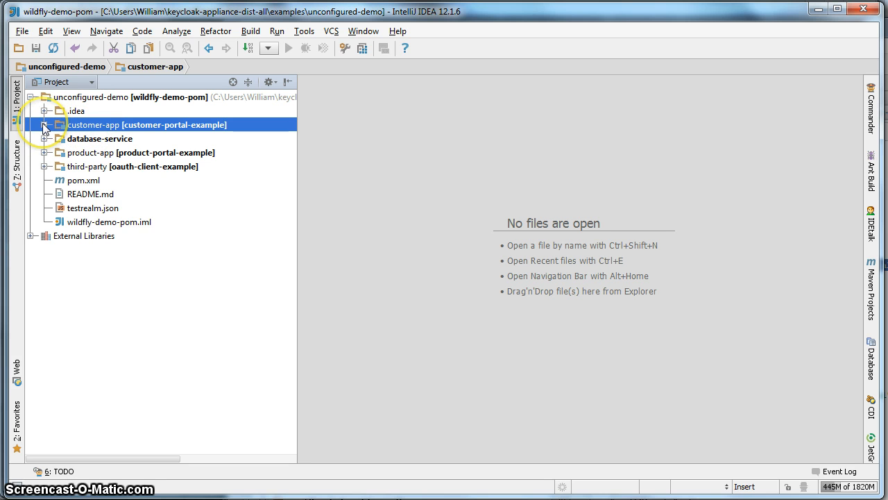
Expand customer-app > src > main > webapp > WEB-INF in the project tree and select WEB-INF
left_click(43, 125)
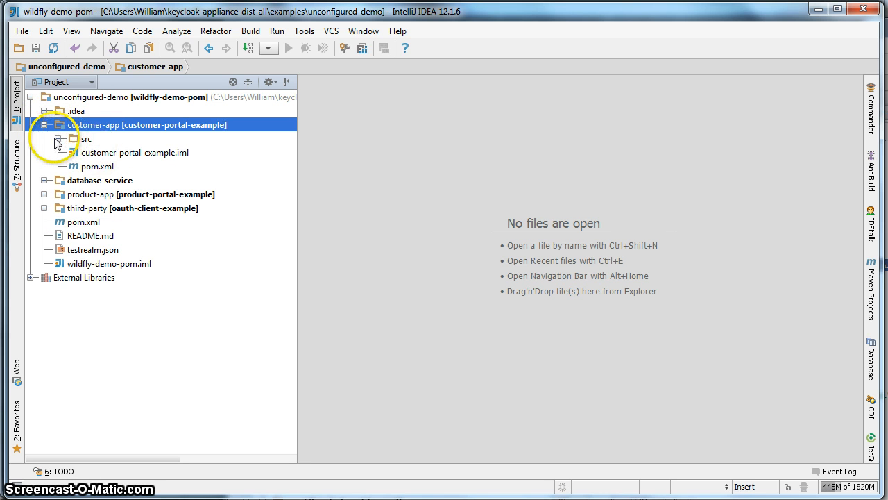
left_click(58, 139)
left_click(86, 180)
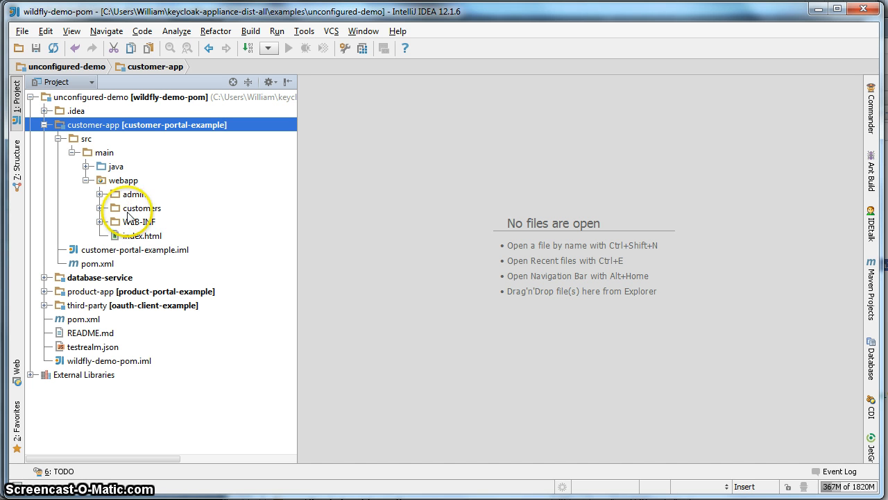
left_click(100, 222)
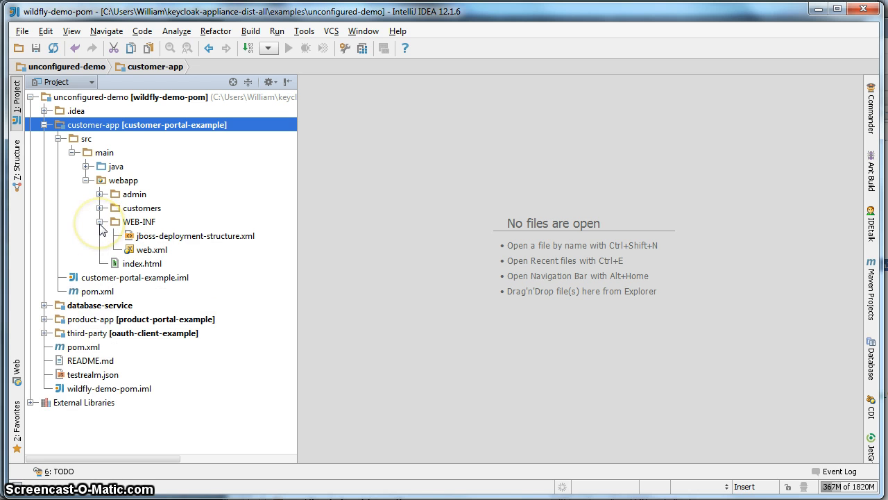
left_click(100, 222)
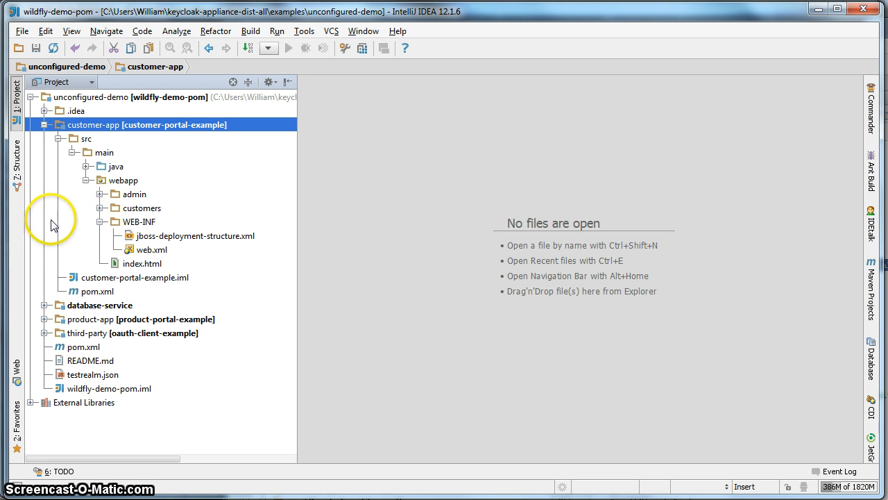
left_click(141, 223)
Add a new empty file named keycloak.json under WEB-INF, then return to Firefox
right_click(141, 222)
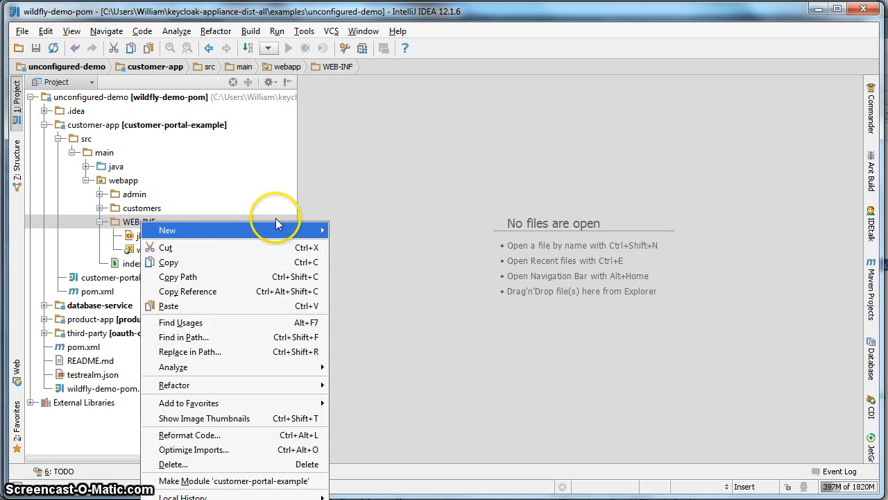
mouse_move(271, 230)
left_click(365, 245)
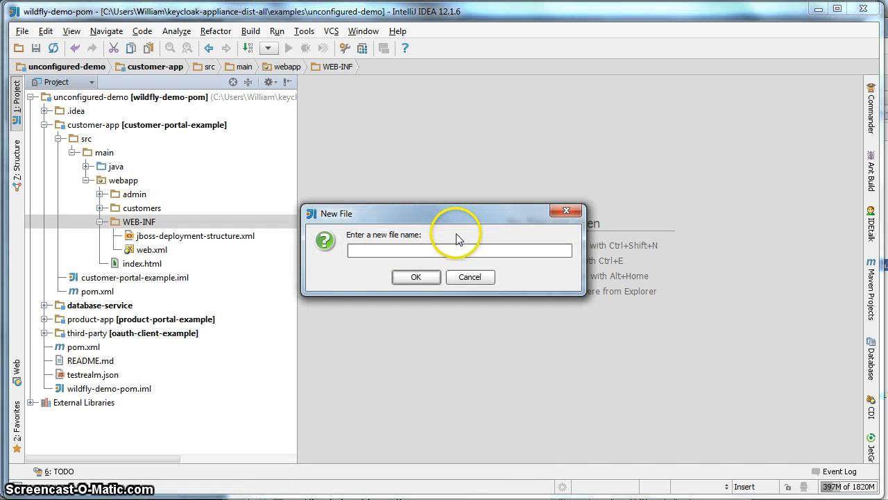
type("keycla")
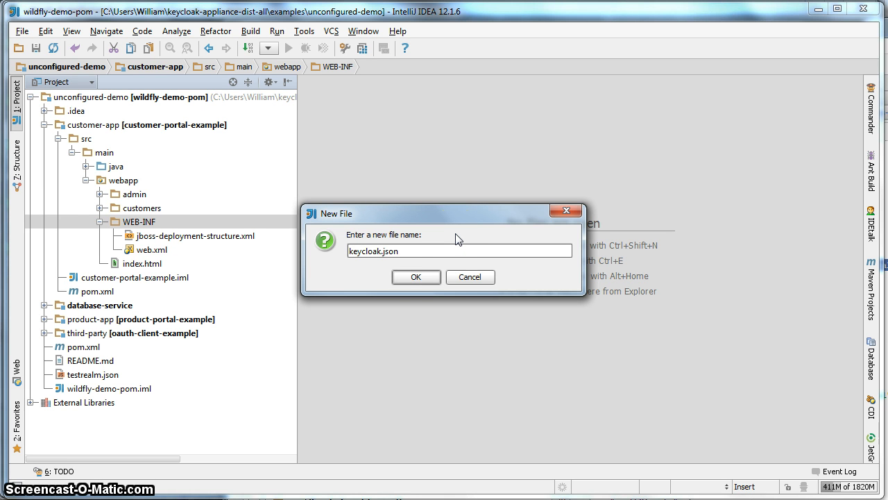
key("Return")
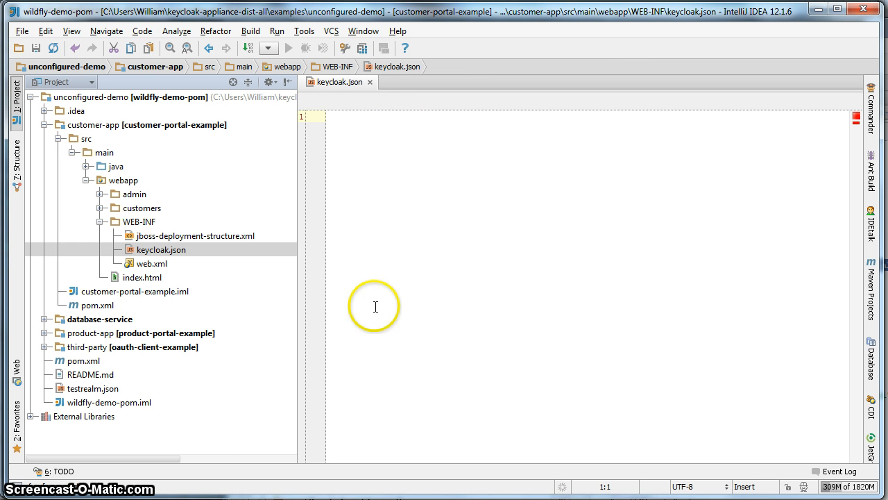
key("alt+Tab")
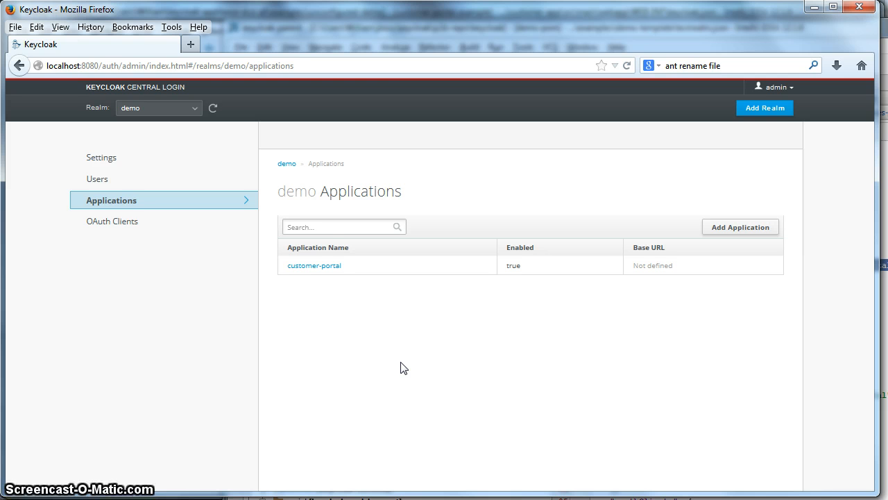
Select the full installation JSON from customer-portal's Installation tab, then return to IntelliJ
left_click(319, 268)
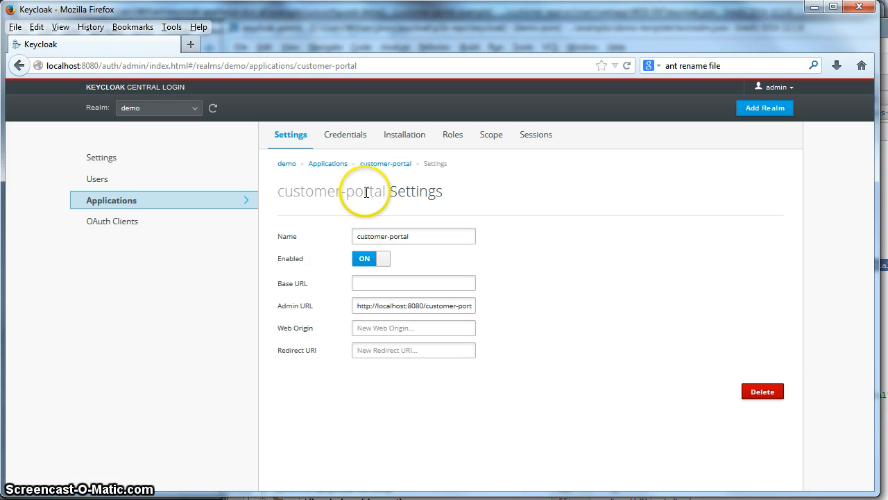
left_click(408, 141)
left_click(283, 183)
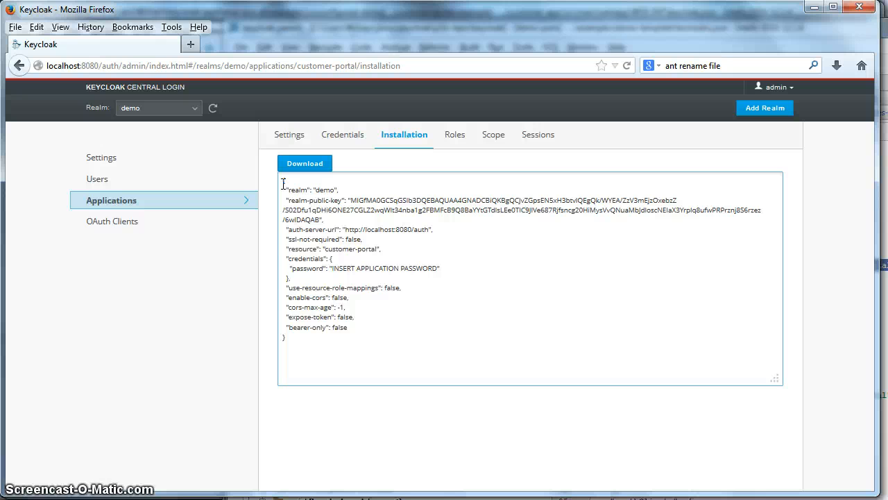
left_click_drag(283, 183, 330, 359)
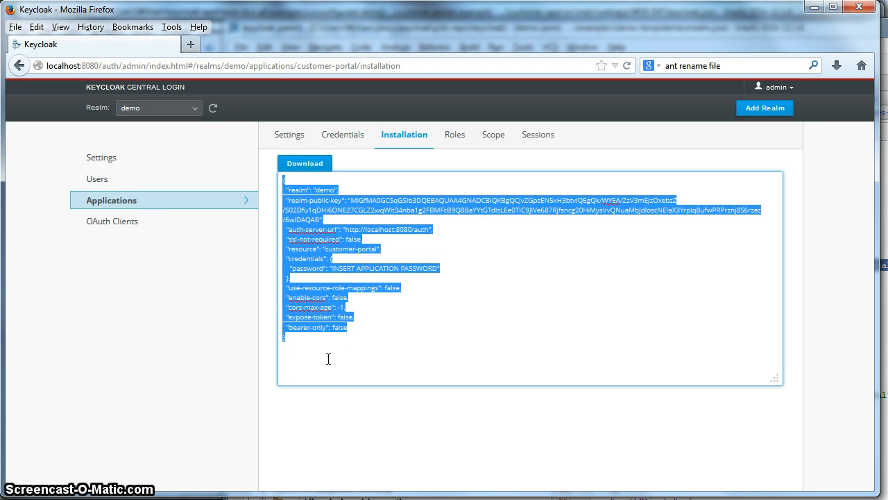
key("alt+Tab")
key("alt+Tab")
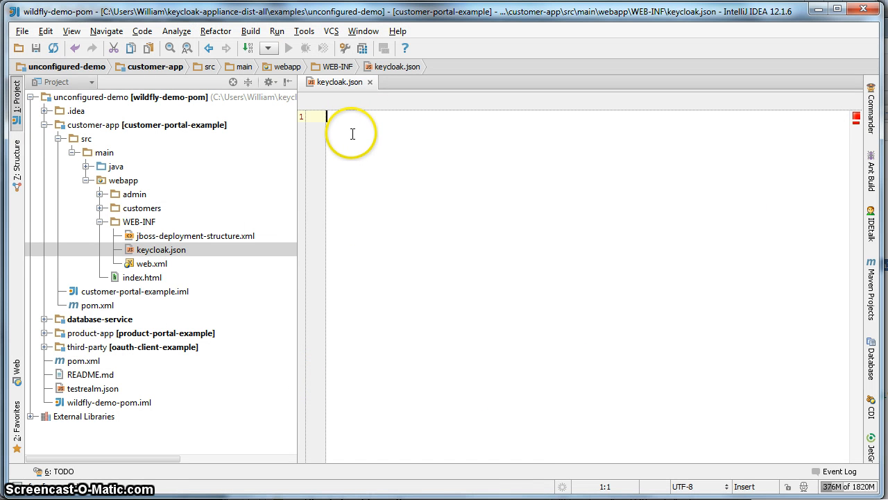
Paste the adapter config, delete the optional settings after credentials, and select the password placeholder
key("ctrl+v")
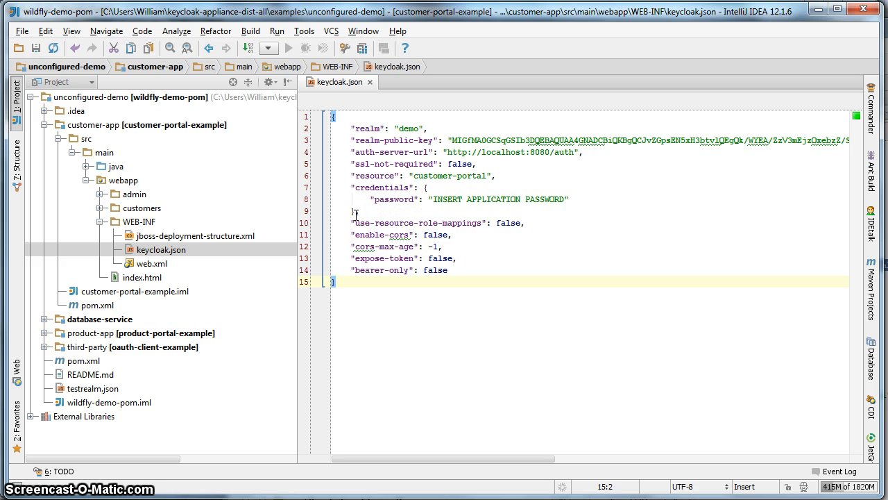
left_click_drag(356, 214, 457, 270)
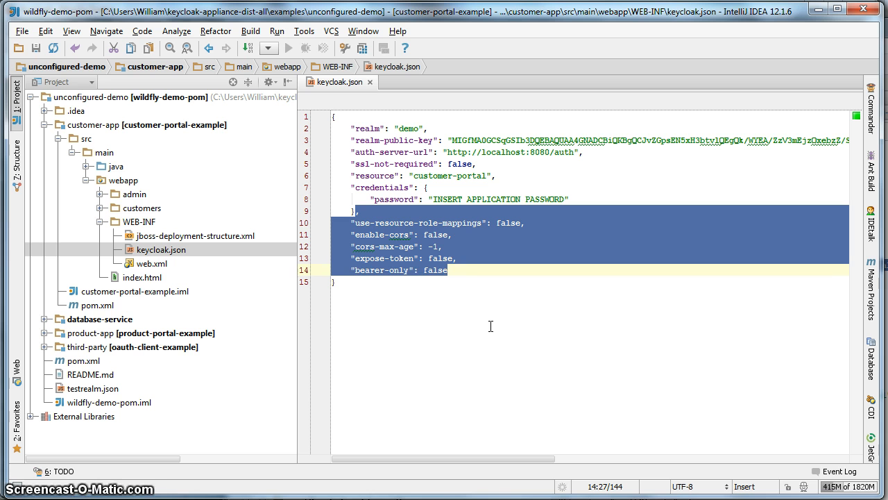
key("Delete")
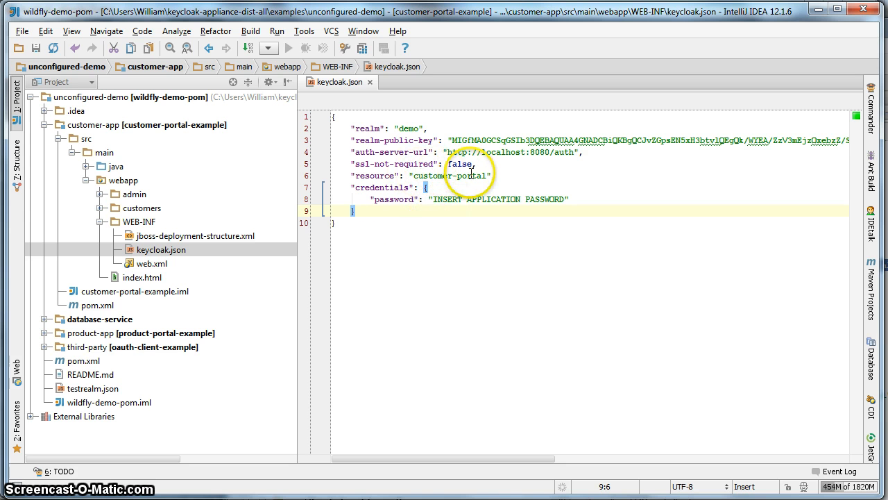
left_click_drag(434, 199, 560, 202)
Enter the application password, set ssl-not-required to true, and save
type("password\": \"password")
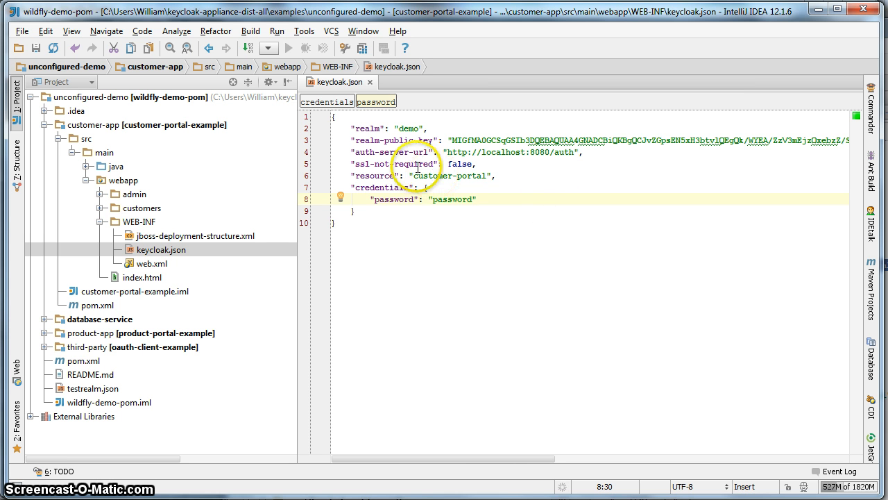
double_click(459, 164)
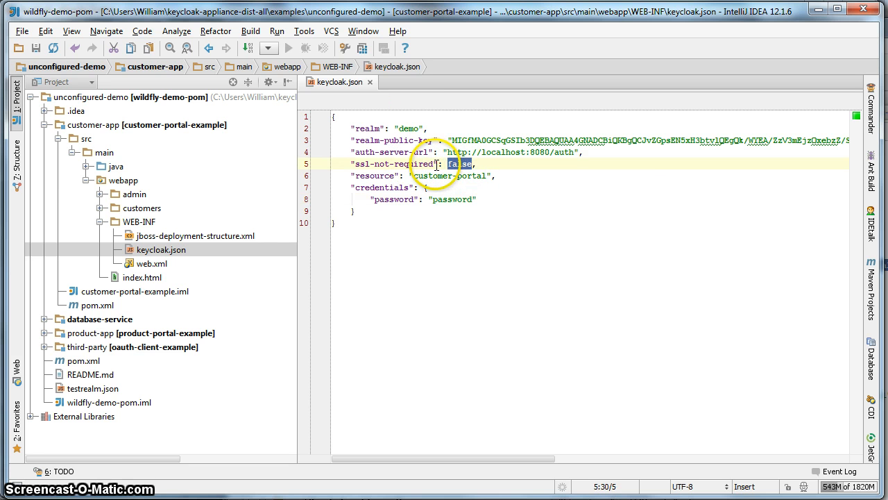
type("true")
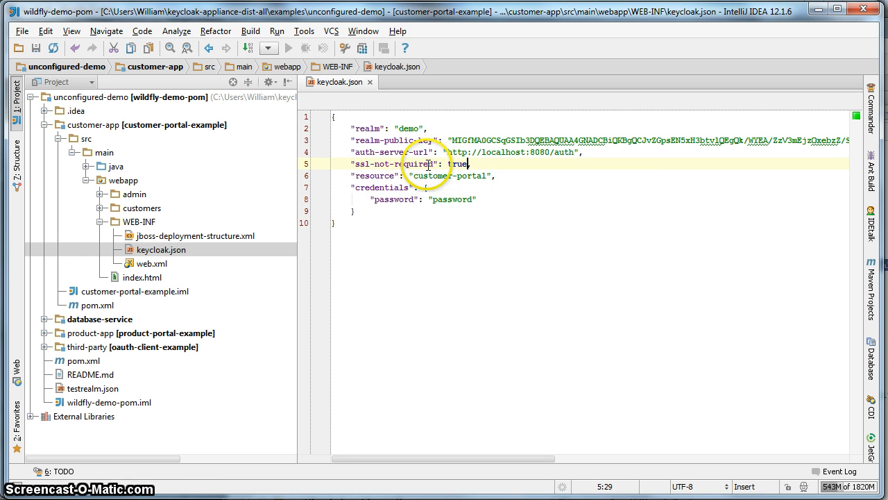
left_click(36, 48)
type(",")
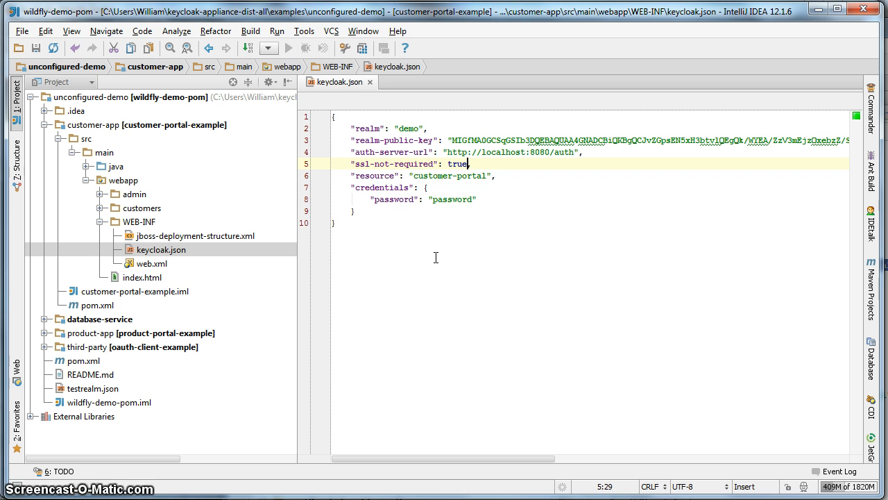
key("BackSpace")
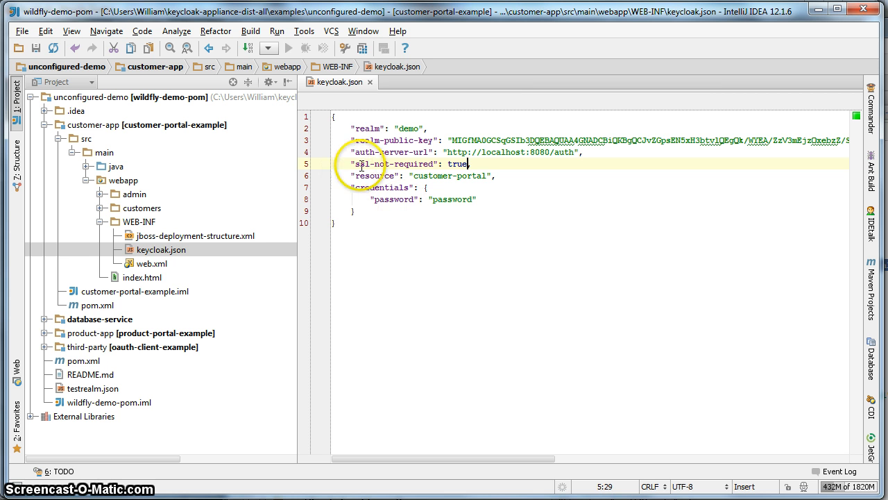
type(",")
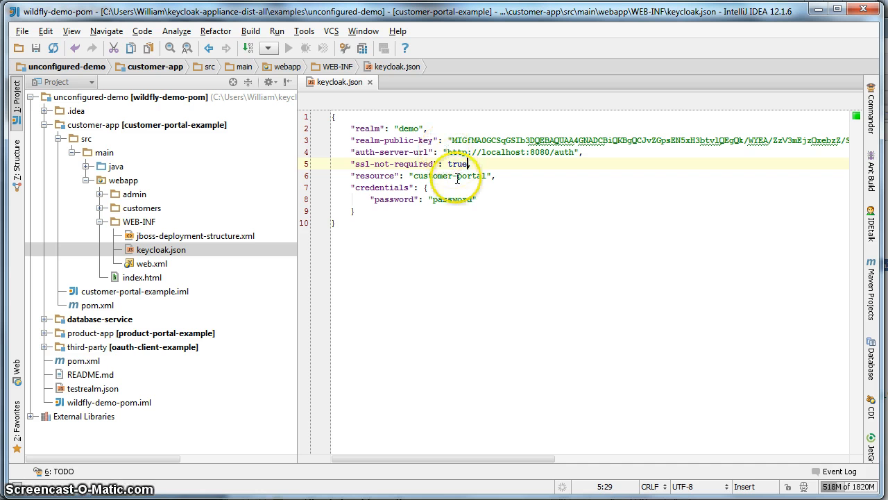
Highlight the customer-portal resource and auth server URL values, then save keycloak.json
left_click_drag(413, 175, 483, 176)
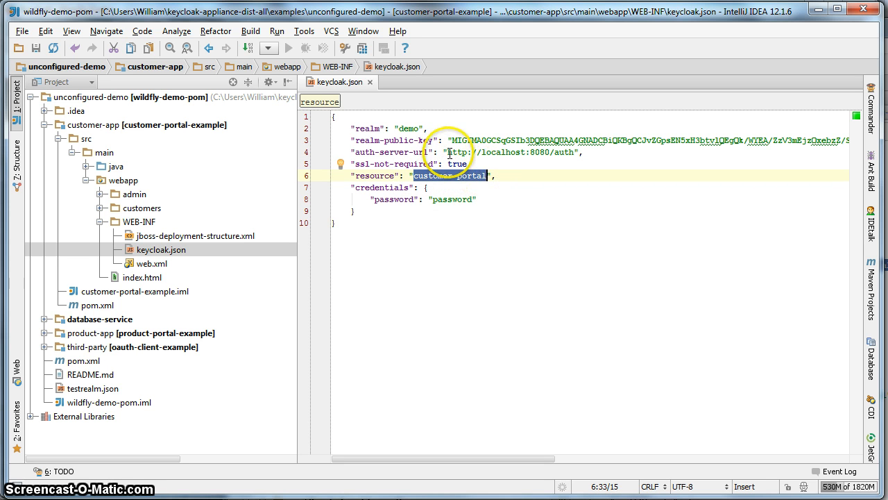
left_click_drag(447, 152, 575, 152)
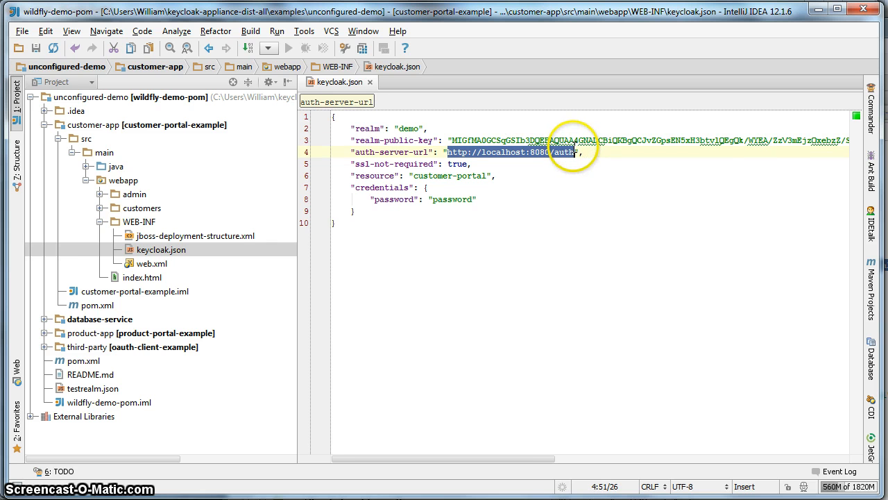
left_click(451, 293)
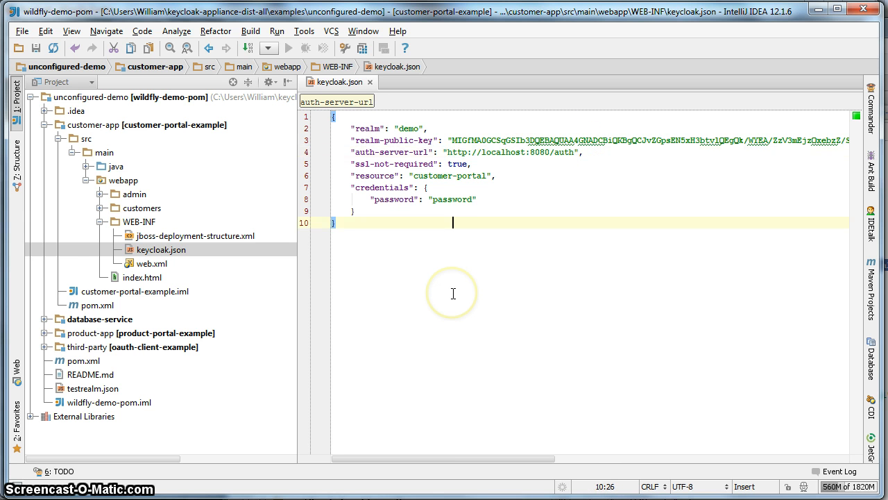
left_click(36, 48)
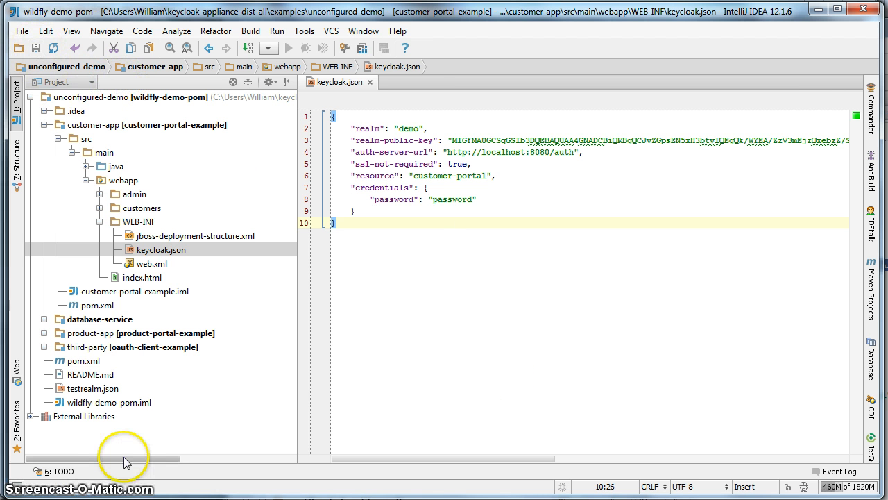